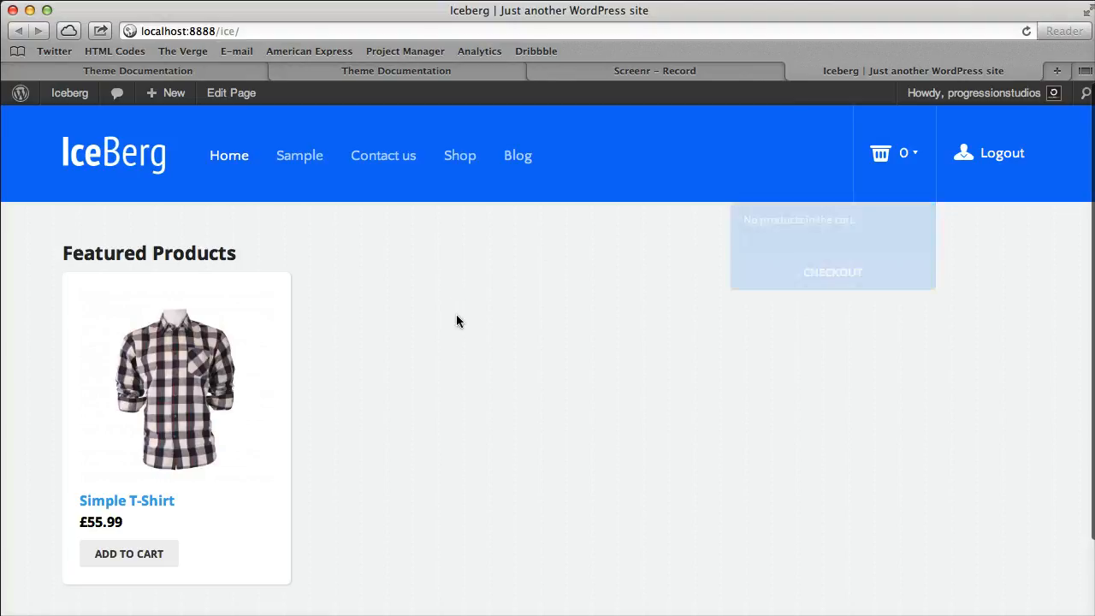
# - Create a new portfolio item in the Iceberg site's admin area and title it "Slide 1"
pyautogui.click(69, 93)
pyautogui.click(89, 324)
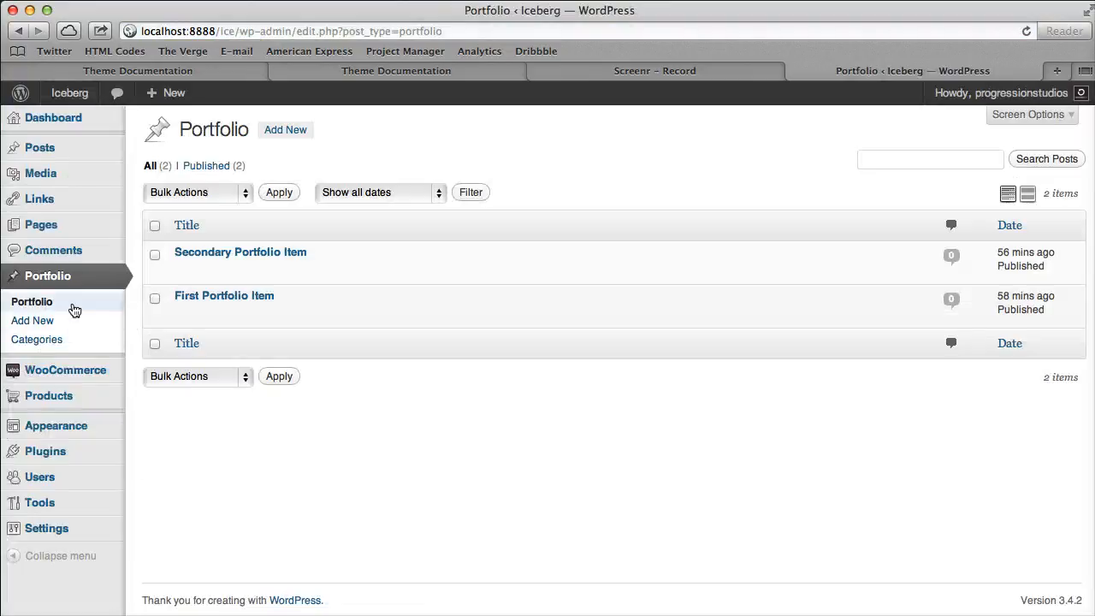
pyautogui.moveTo(79, 400)
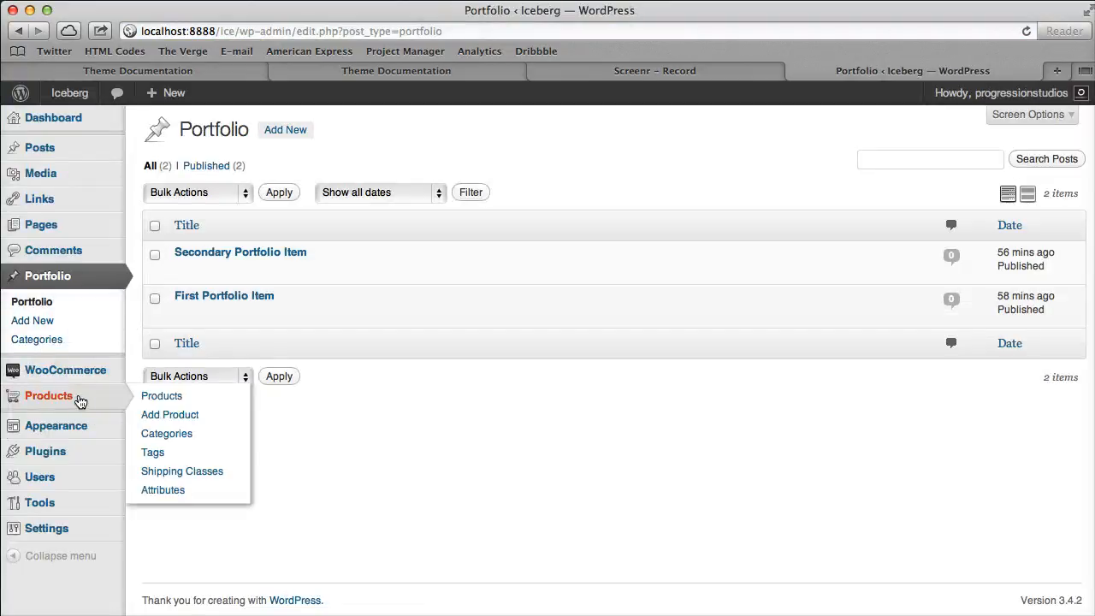
pyautogui.click(101, 325)
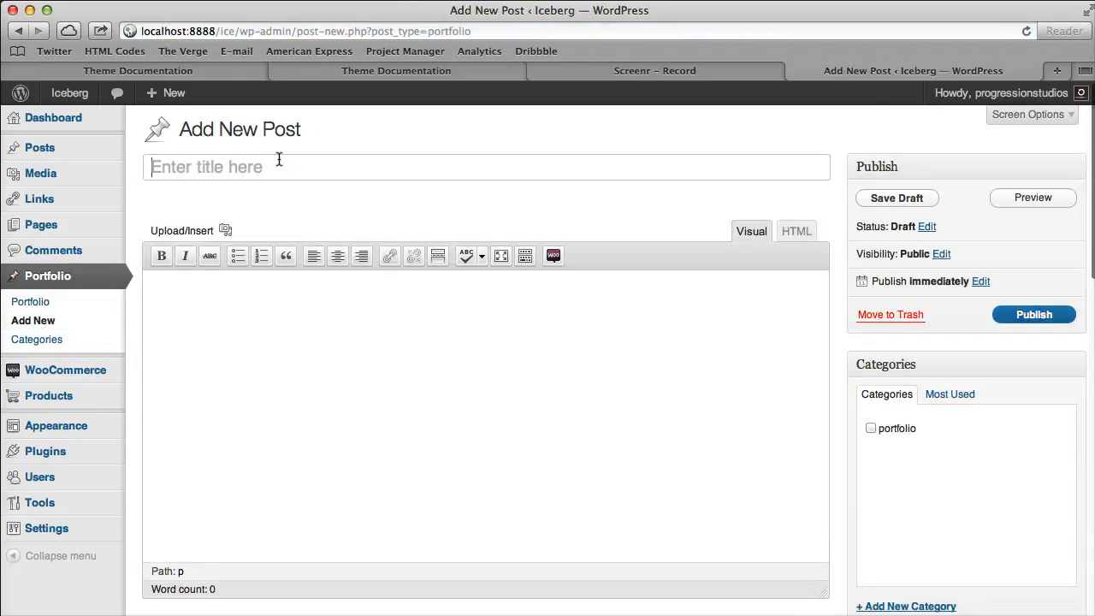
pyautogui.write('SLider 1')
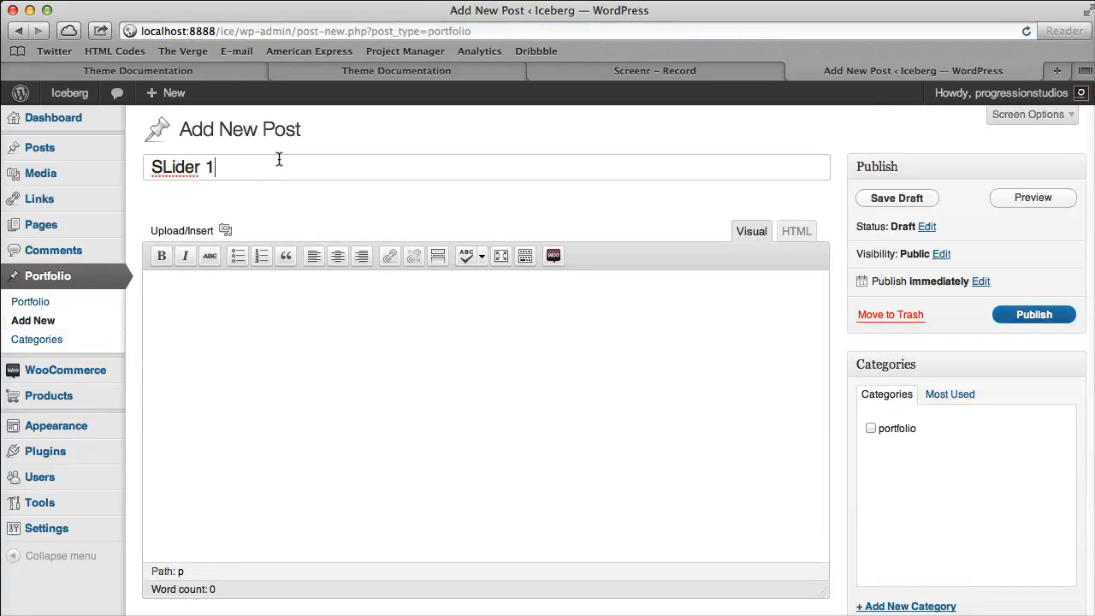
pyautogui.press('BackSpace')
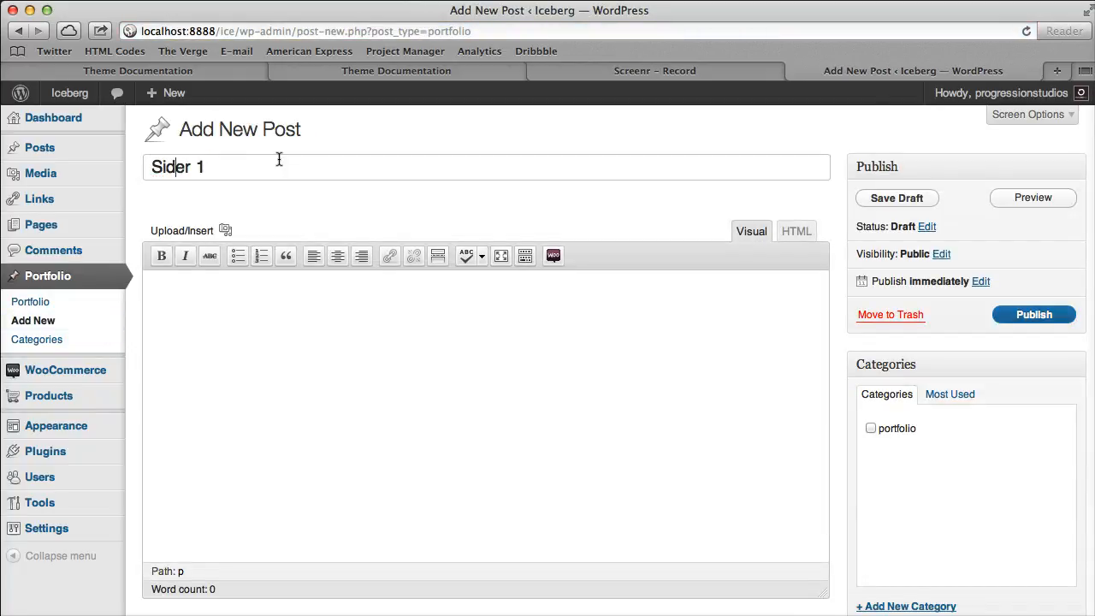
pyautogui.press('BackSpace')
pyautogui.press('BackSpace')
pyautogui.click(385, 408)
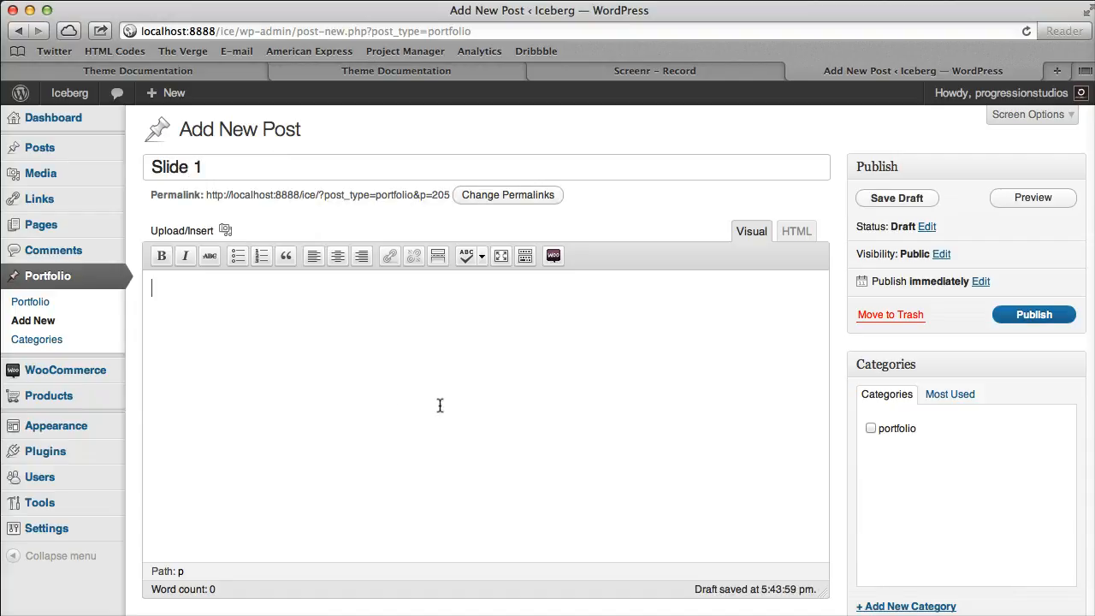
# - Upload photodune-2352575-fashion-portrait-in-studio-s.JPG and set it as the featured image of the Slide 1 post
pyautogui.click(226, 231)
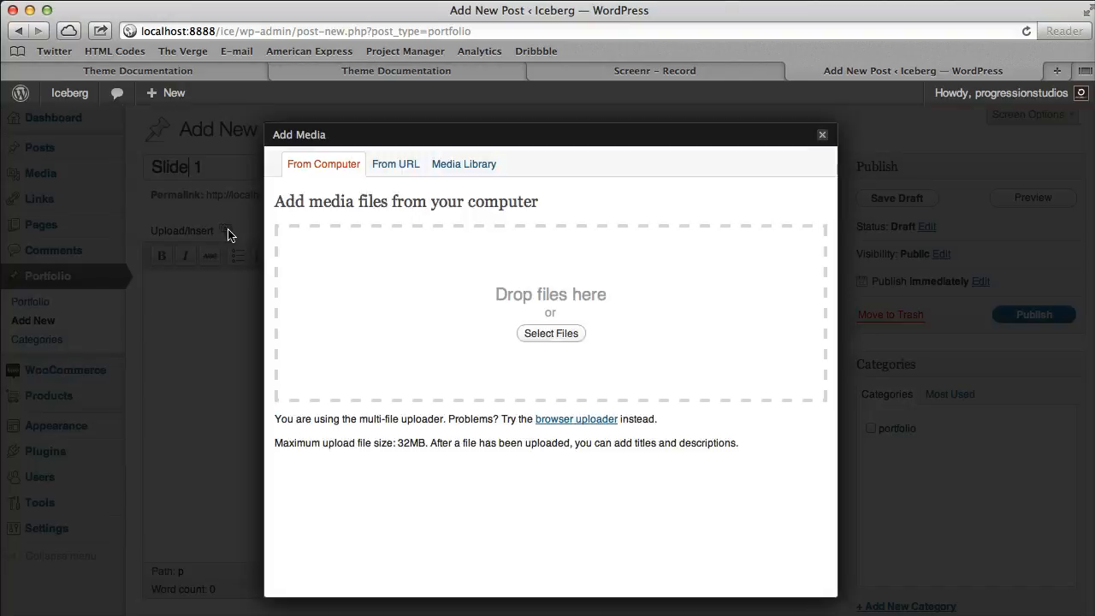
pyautogui.click(822, 137)
pyautogui.scroll(-5, 933, 442)
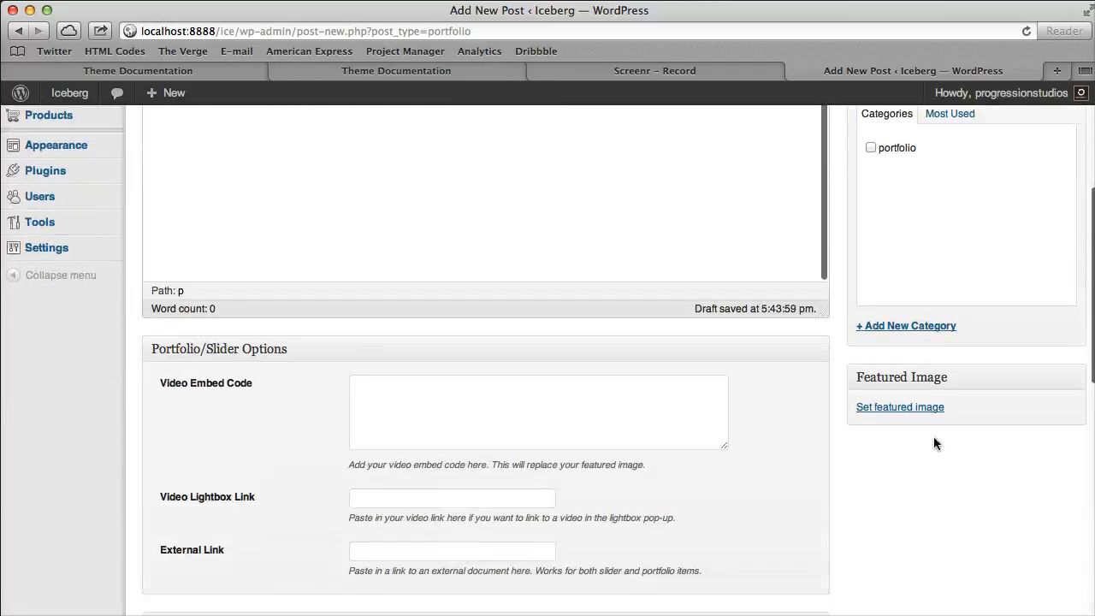
pyautogui.click(915, 409)
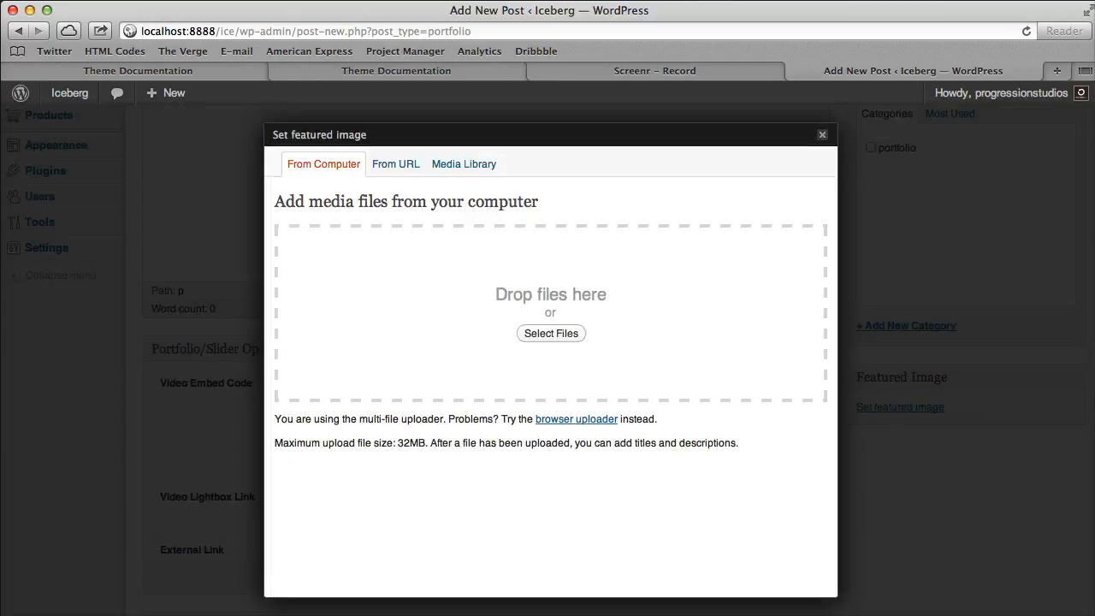
pyautogui.moveTo(499, 291); pyautogui.dragTo(499, 291)
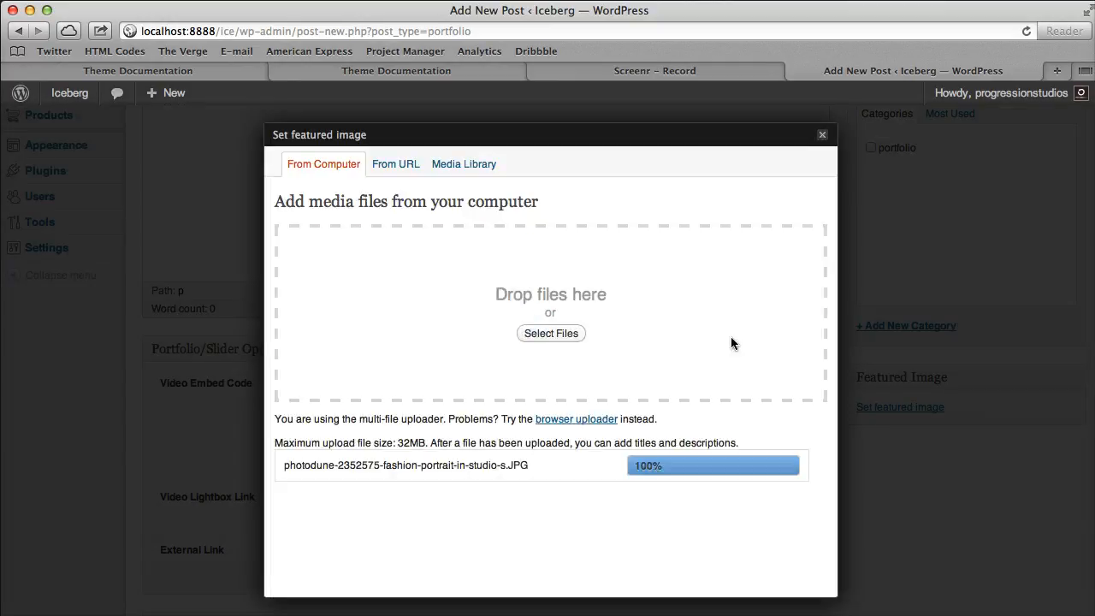
pyautogui.scroll(-5, 731, 338)
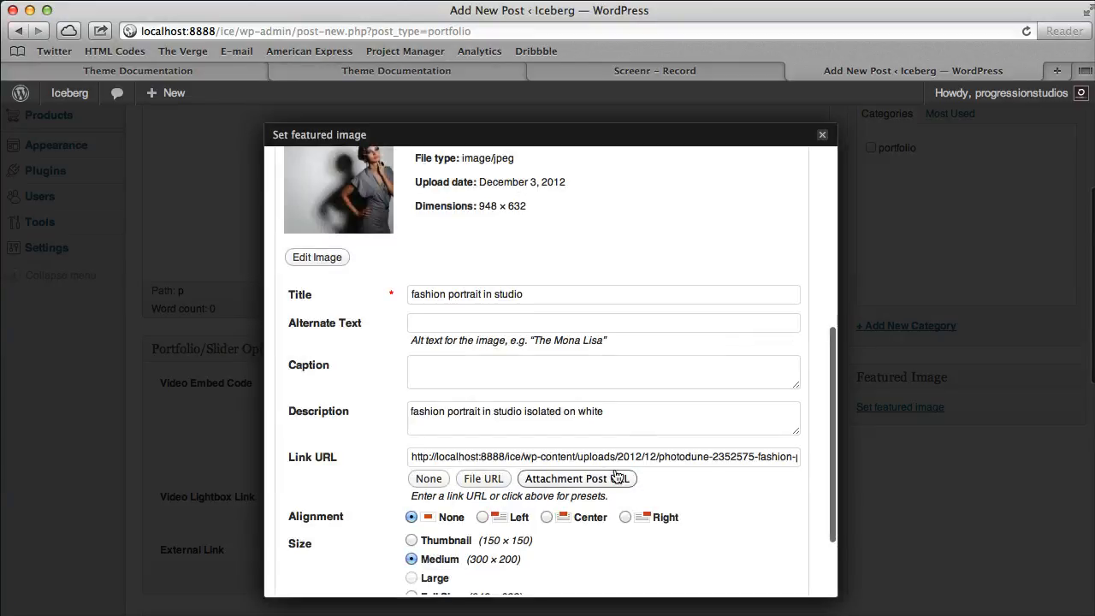
pyautogui.scroll(-2, 599, 462)
pyautogui.click(564, 520)
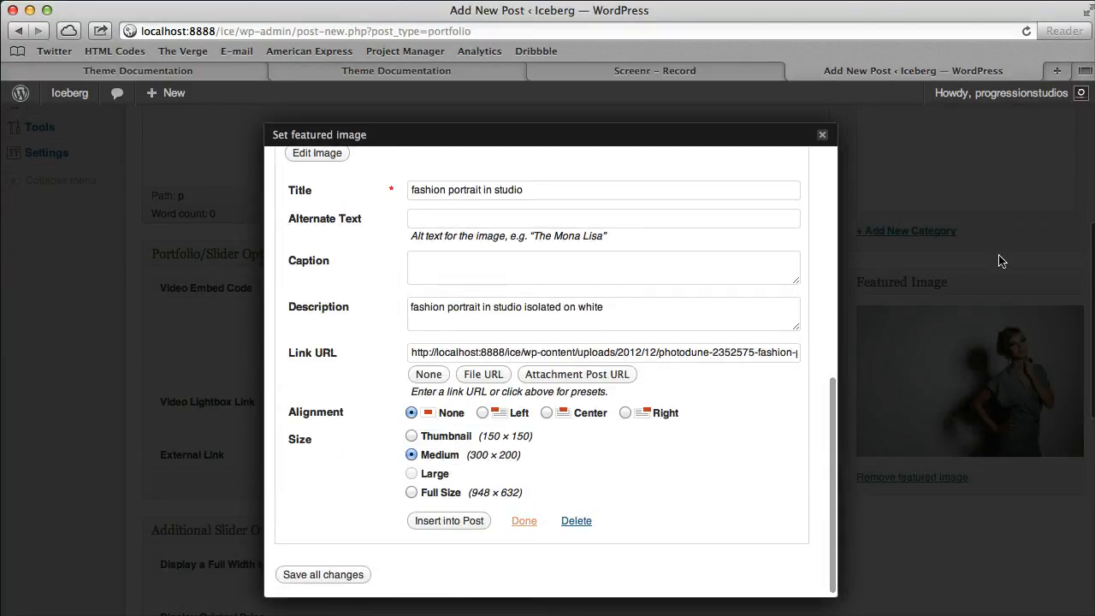
pyautogui.click(1007, 282)
# - Assign the post to a new category named "slider" and publish it
pyautogui.scroll(5, 1007, 277)
pyautogui.scroll(-5, 1007, 281)
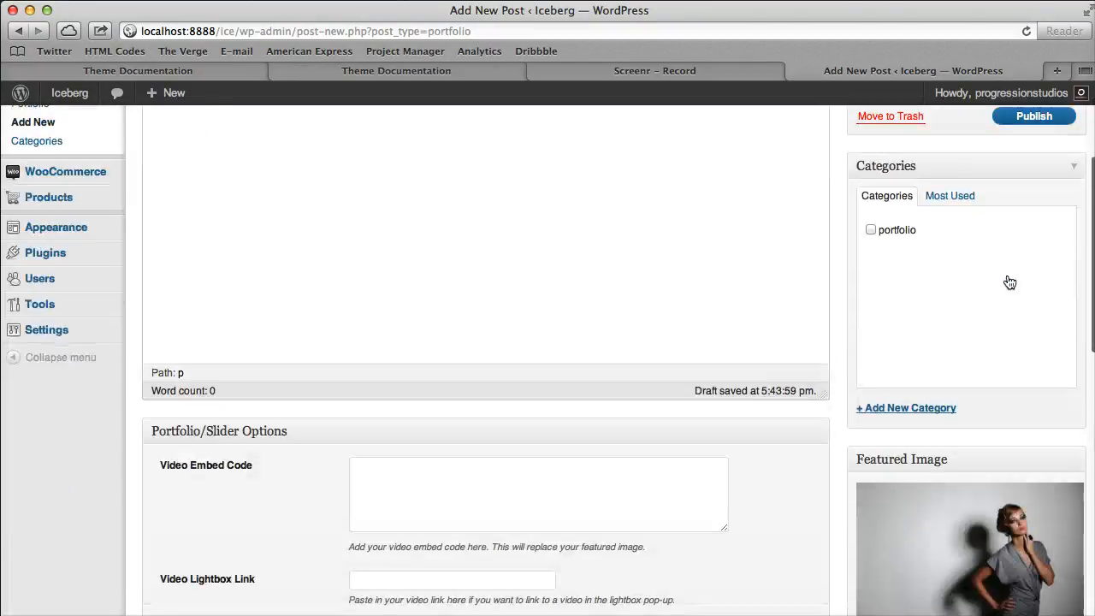
pyautogui.click(914, 398)
pyautogui.write('slider')
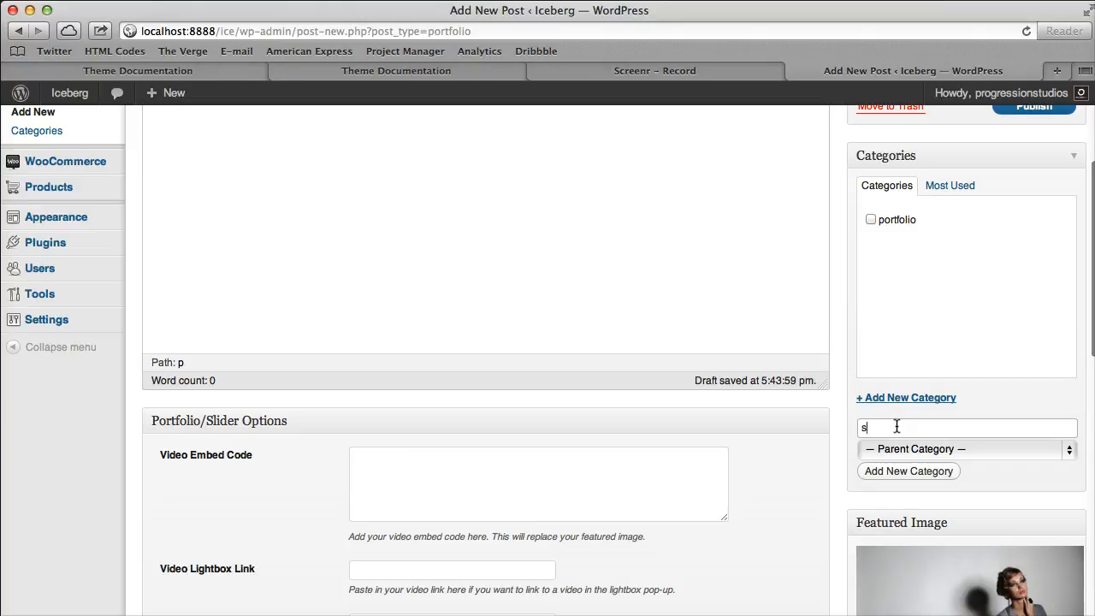
pyautogui.click(931, 467)
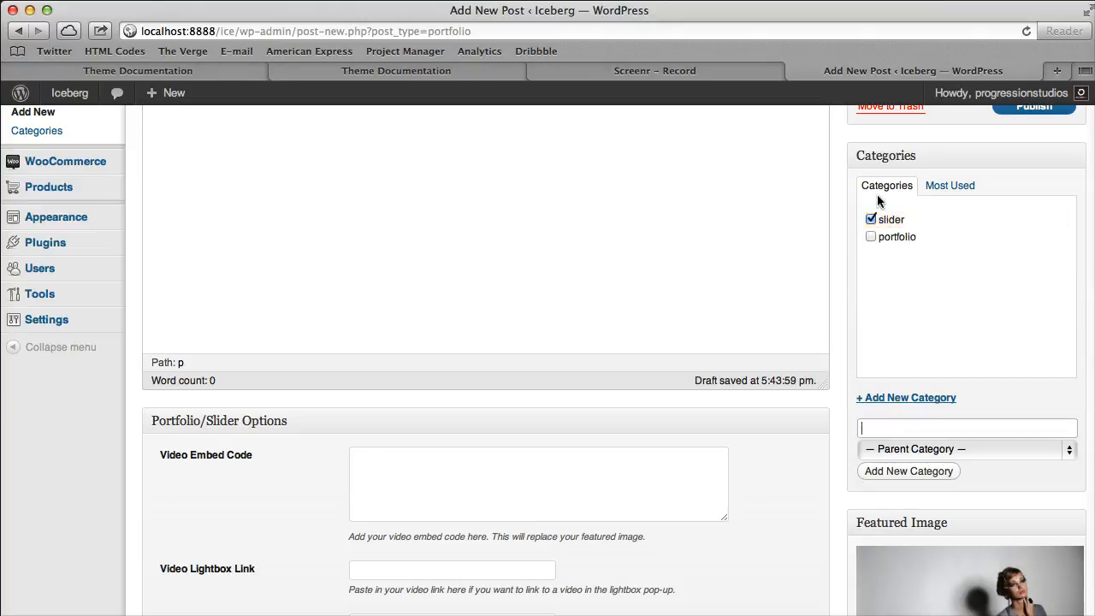
pyautogui.scroll(5, 877, 194)
pyautogui.click(1042, 315)
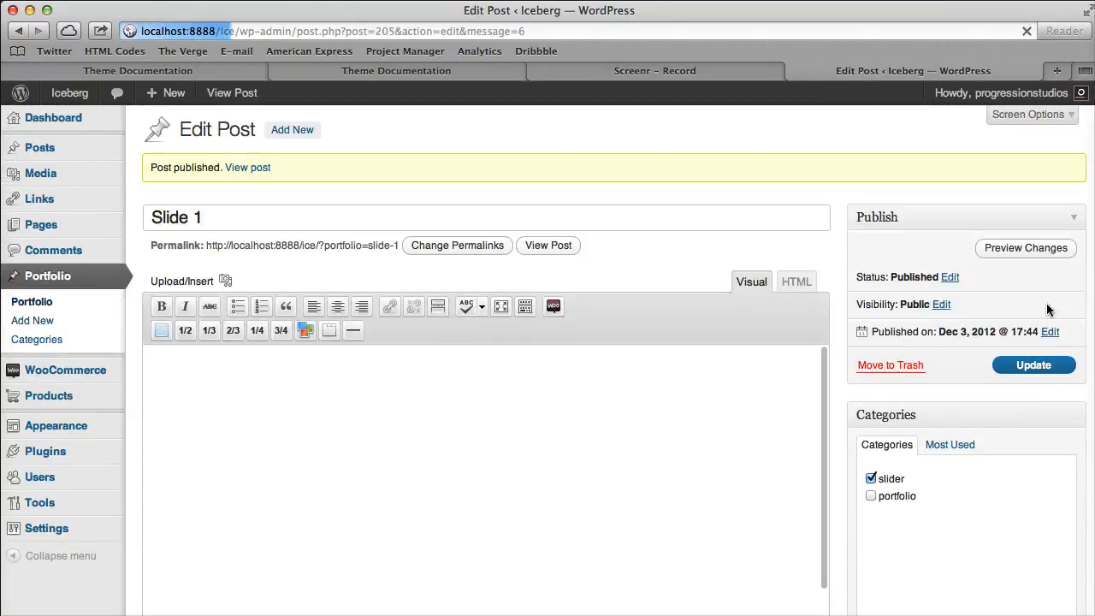
# - Set the Homepage page's portfolio category to slider and update the page
pyautogui.click(82, 226)
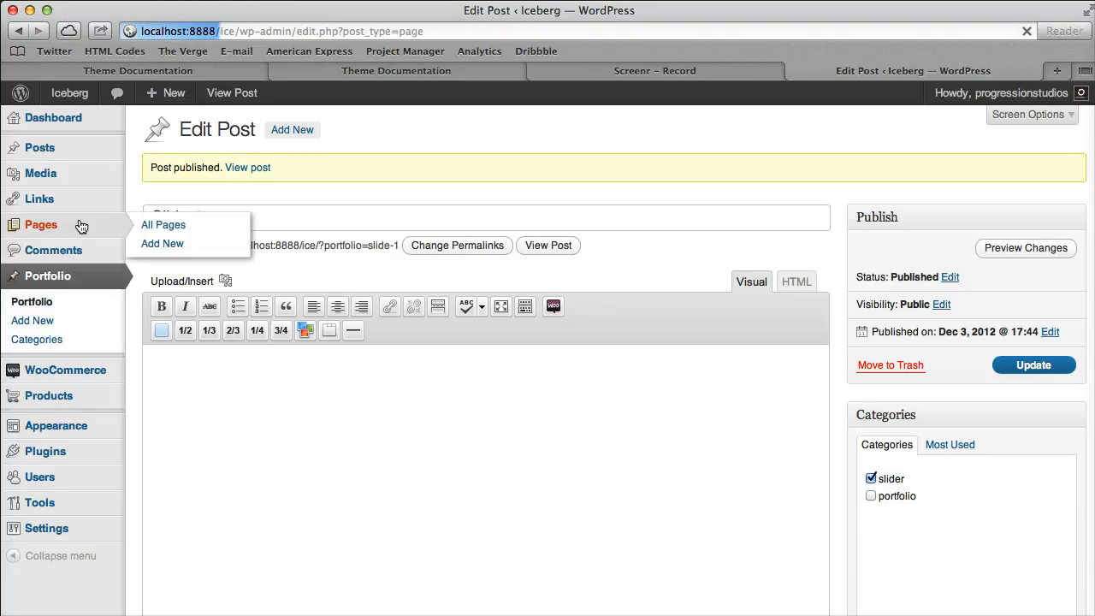
pyautogui.scroll(-5, 162, 336)
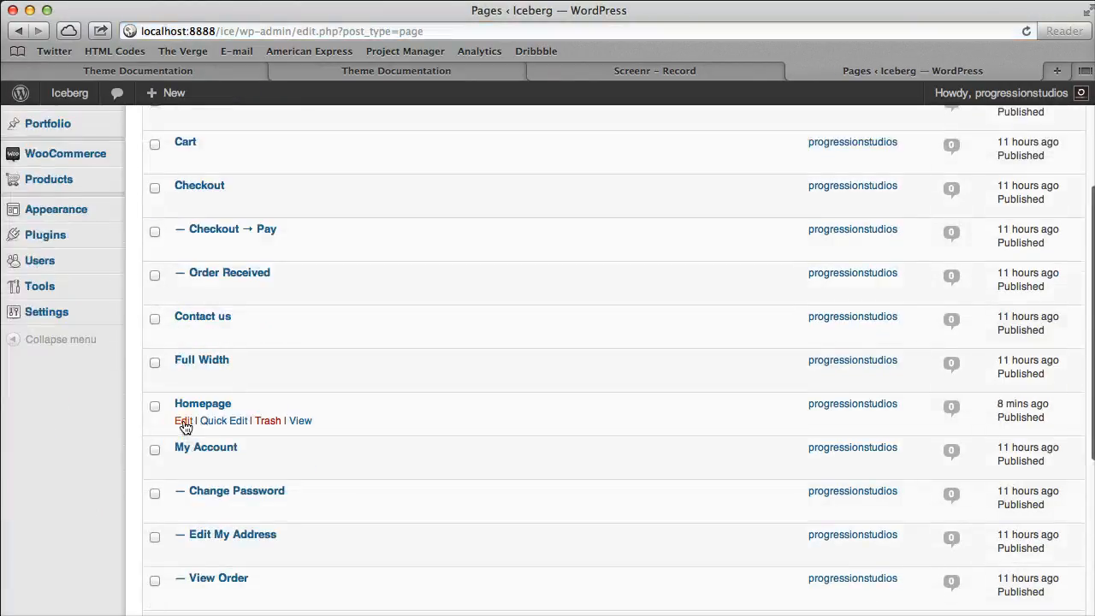
pyautogui.click(184, 420)
pyautogui.scroll(-5, 294, 418)
pyautogui.scroll(-3, 294, 418)
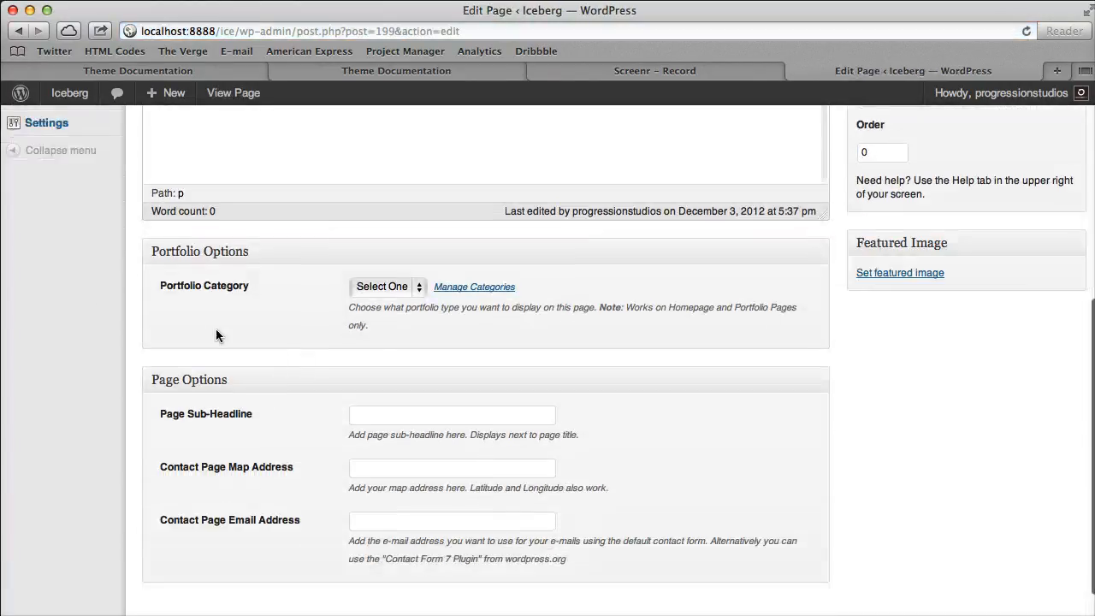
pyautogui.click(402, 289)
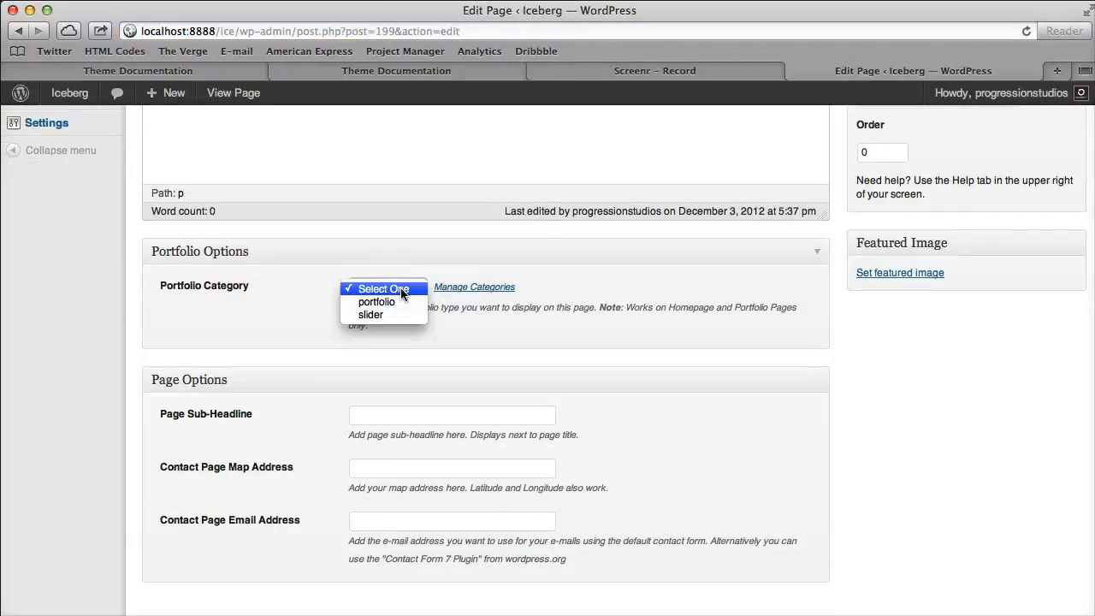
pyautogui.click(381, 315)
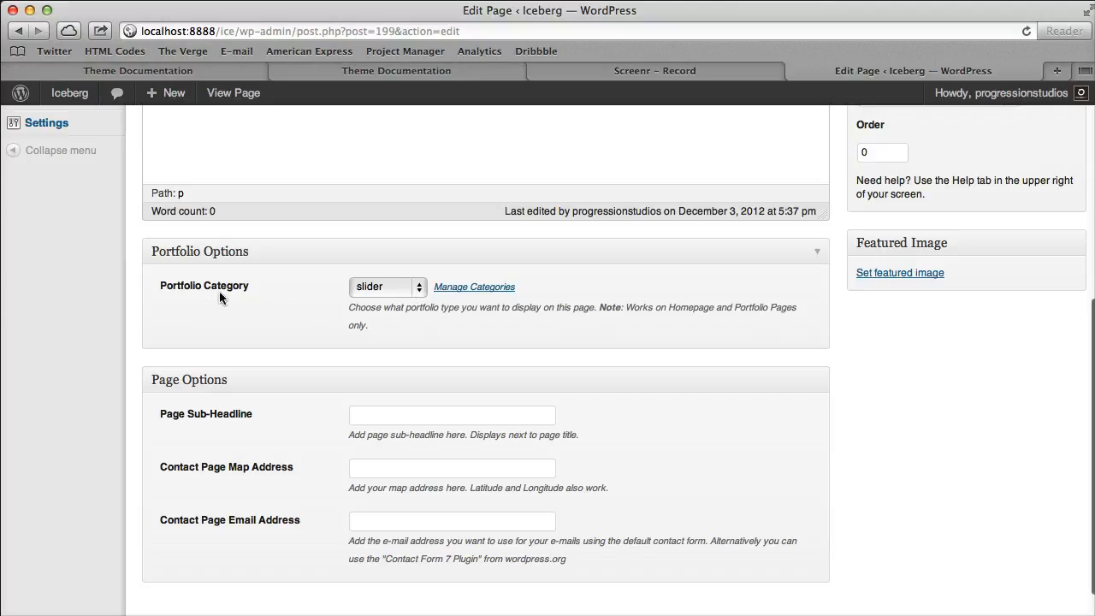
pyautogui.scroll(10, 462, 300)
pyautogui.click(1030, 322)
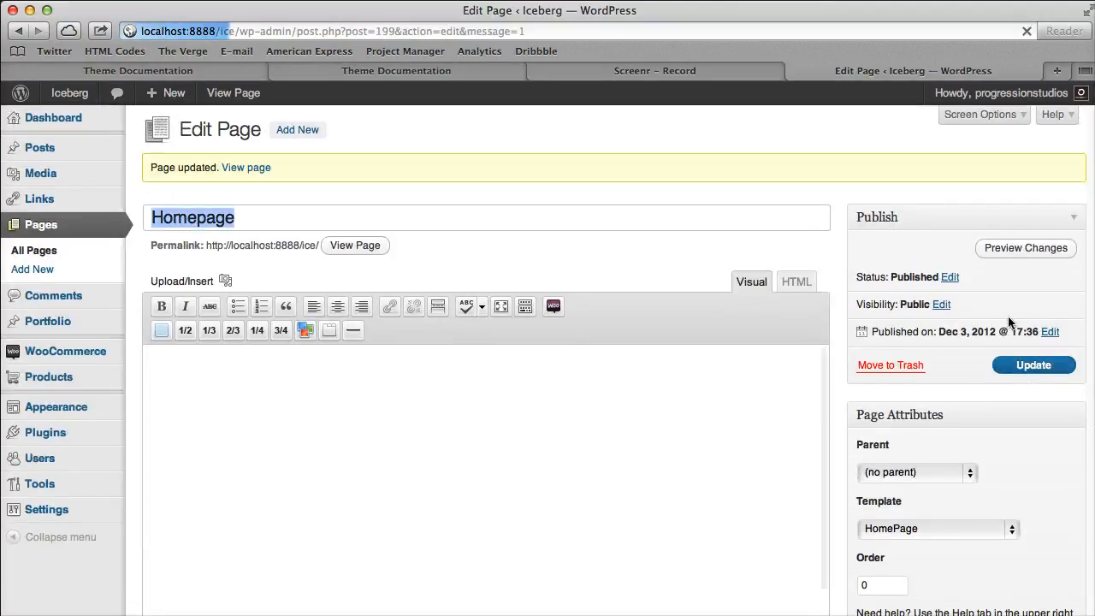
# - View the homepage in a separate tab to check the slider
pyautogui.rightClick(358, 245)
pyautogui.click(394, 273)
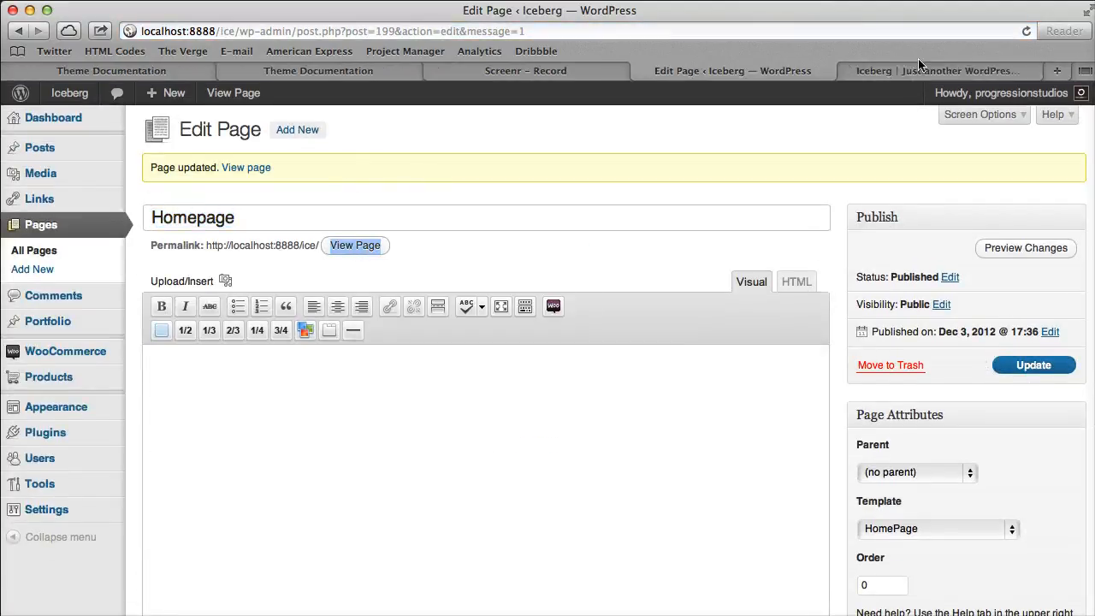
pyautogui.click(921, 69)
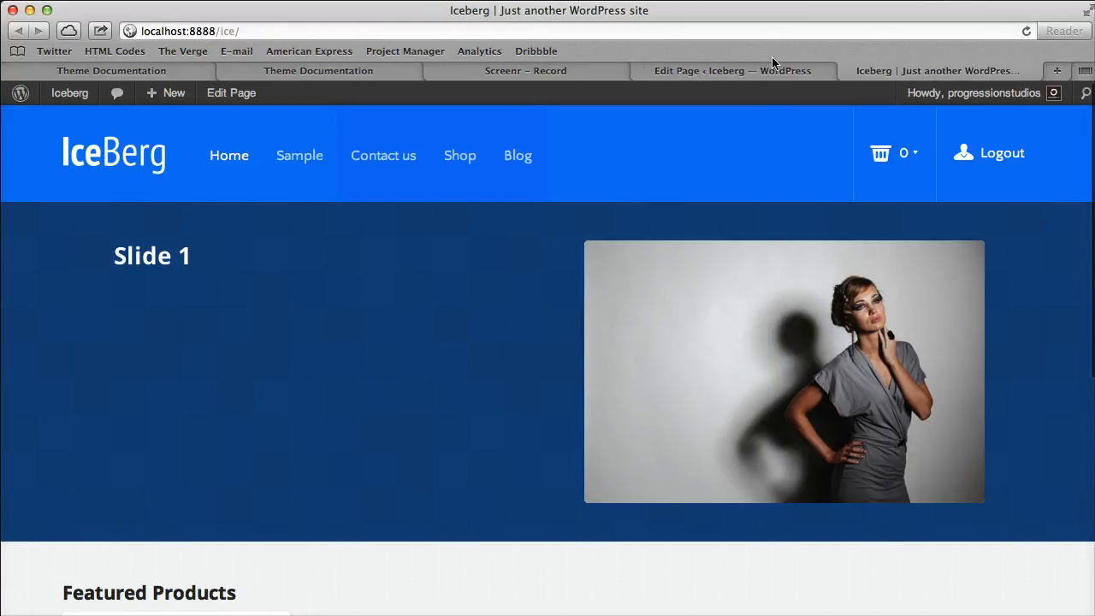
# - Add the text "Content goes here..." to the Slide 1 portfolio post, update it and check the reloaded homepage
pyautogui.click(640, 70)
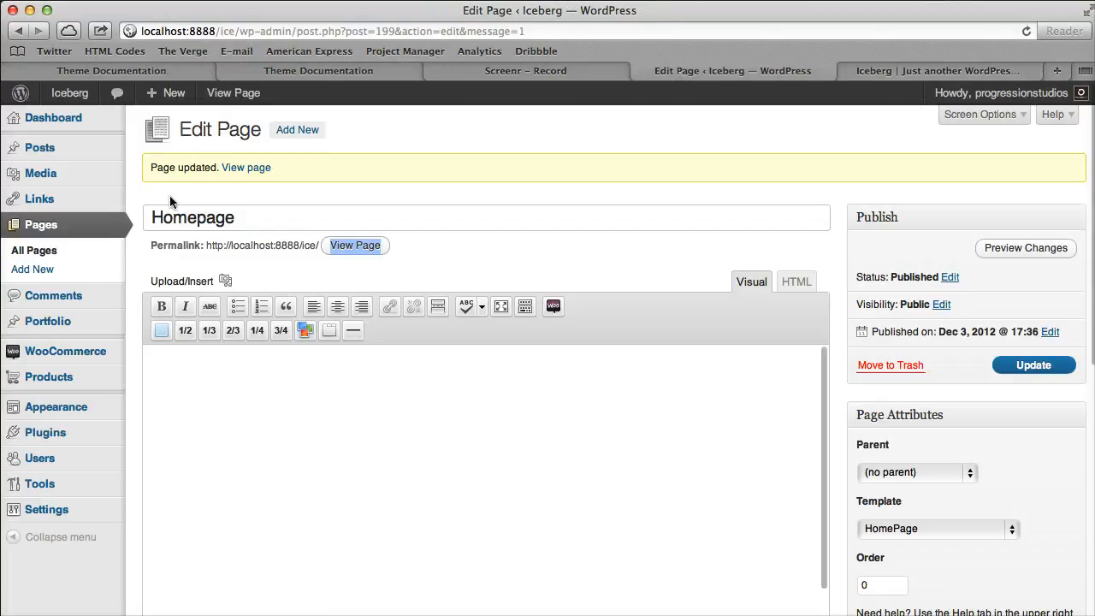
pyautogui.click(97, 325)
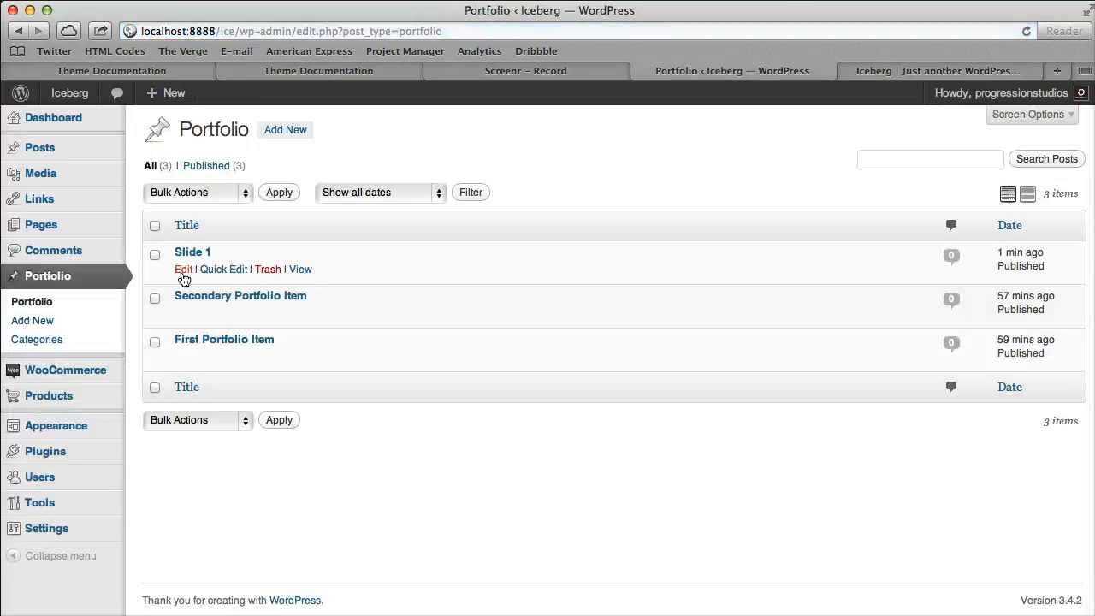
pyautogui.click(181, 272)
pyautogui.write('Content h')
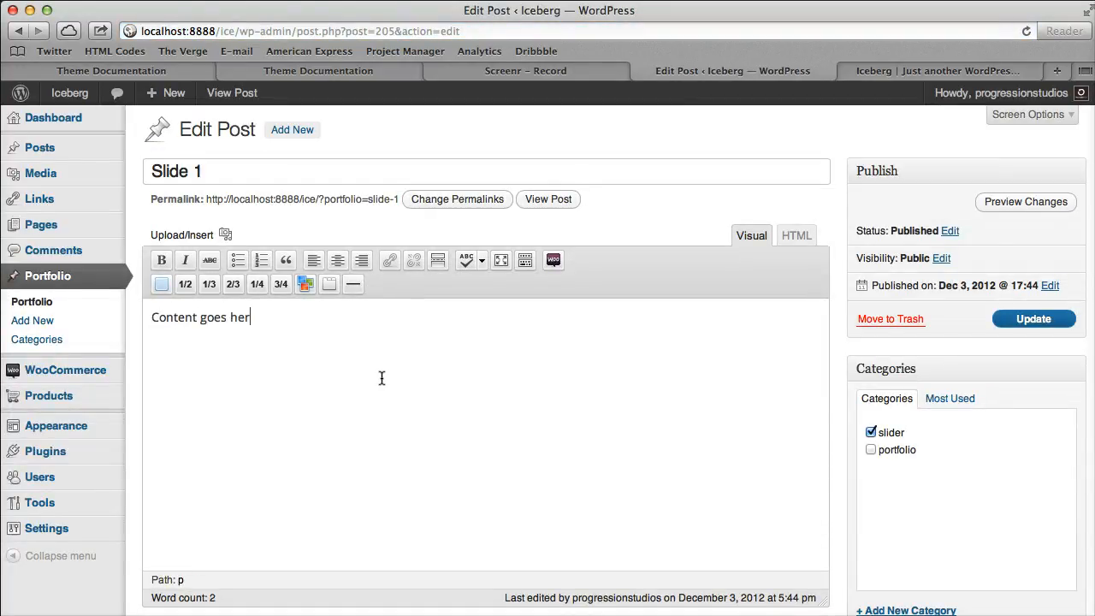
pyautogui.click(1034, 318)
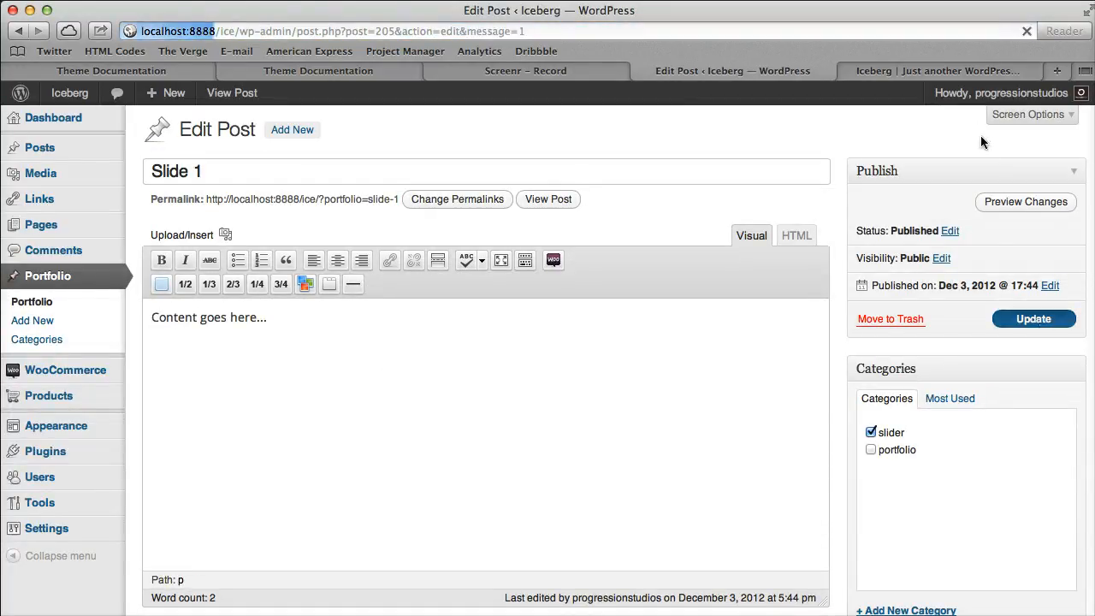
pyautogui.click(938, 70)
pyautogui.press('super+r')
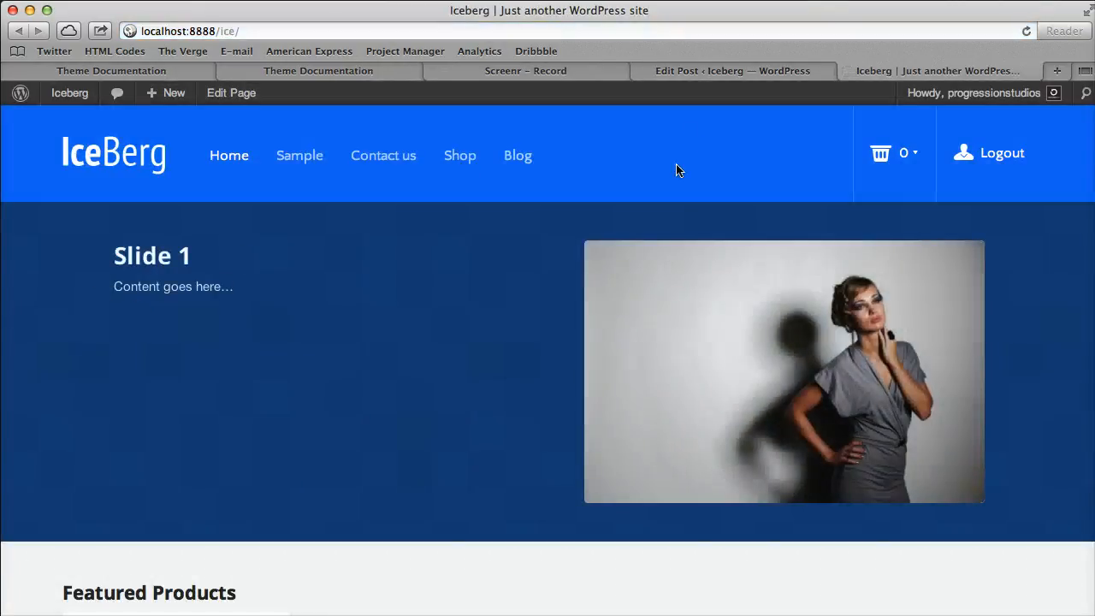
# - Find the External Link option of the Slide 1 post and copy the Product 2 page's URL from the site's shop
pyautogui.click(708, 68)
pyautogui.scroll(-10, 576, 270)
pyautogui.scroll(-2, 576, 266)
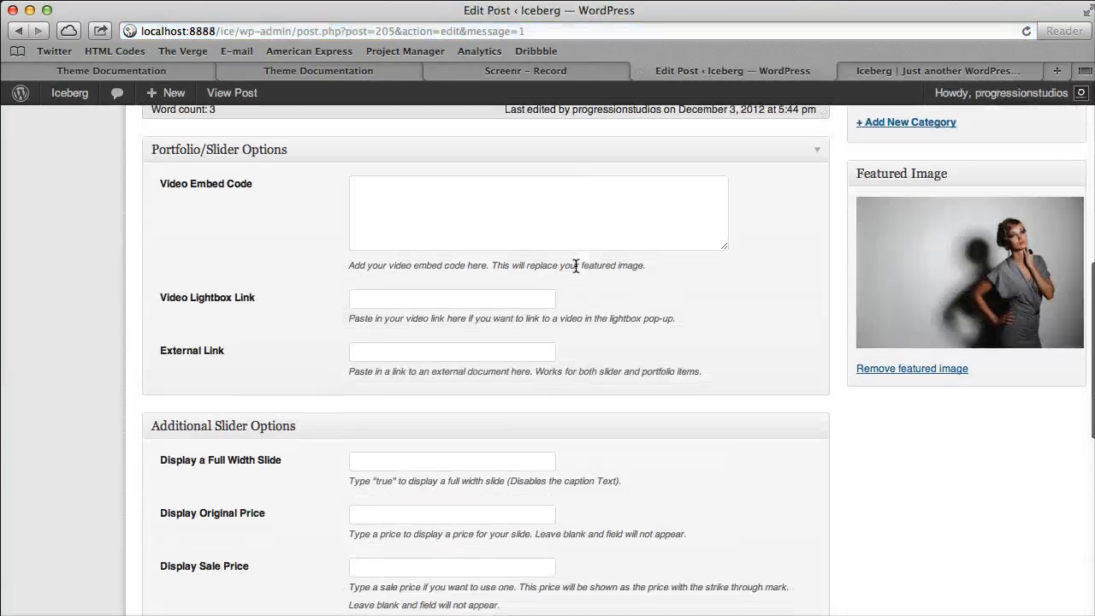
pyautogui.click(355, 349)
pyautogui.click(931, 71)
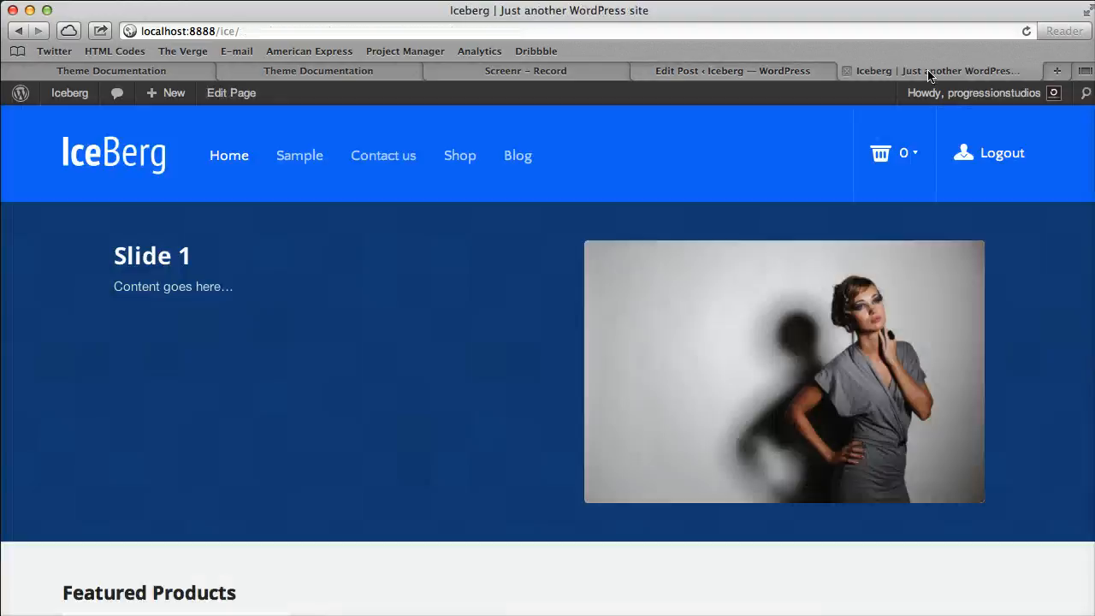
pyautogui.click(458, 156)
pyautogui.scroll(-3, 402, 326)
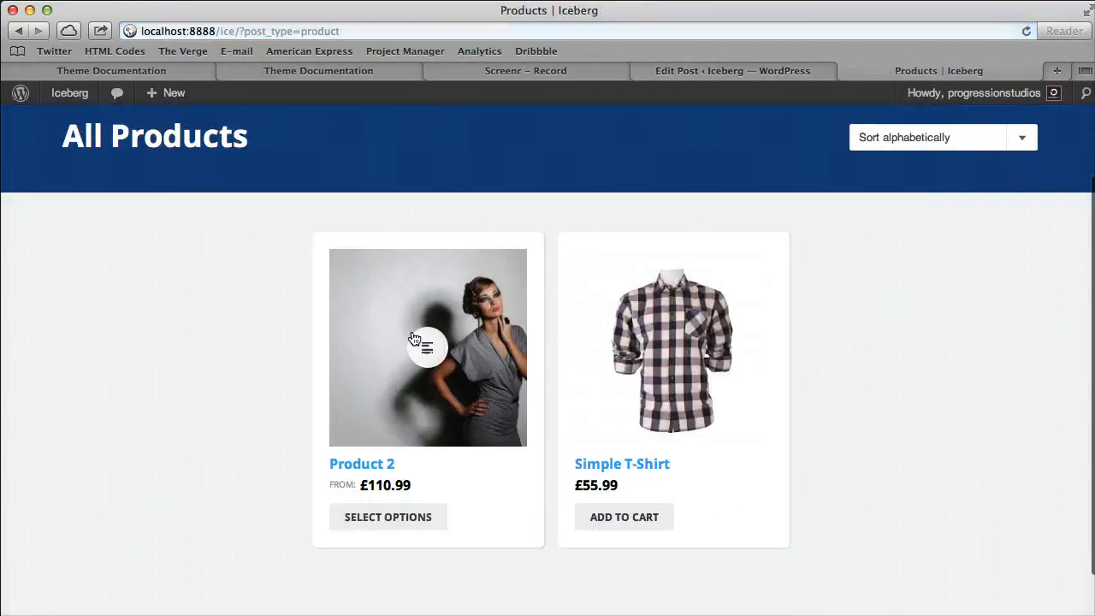
pyautogui.click(414, 340)
pyautogui.click(369, 32)
pyautogui.rightClick(363, 31)
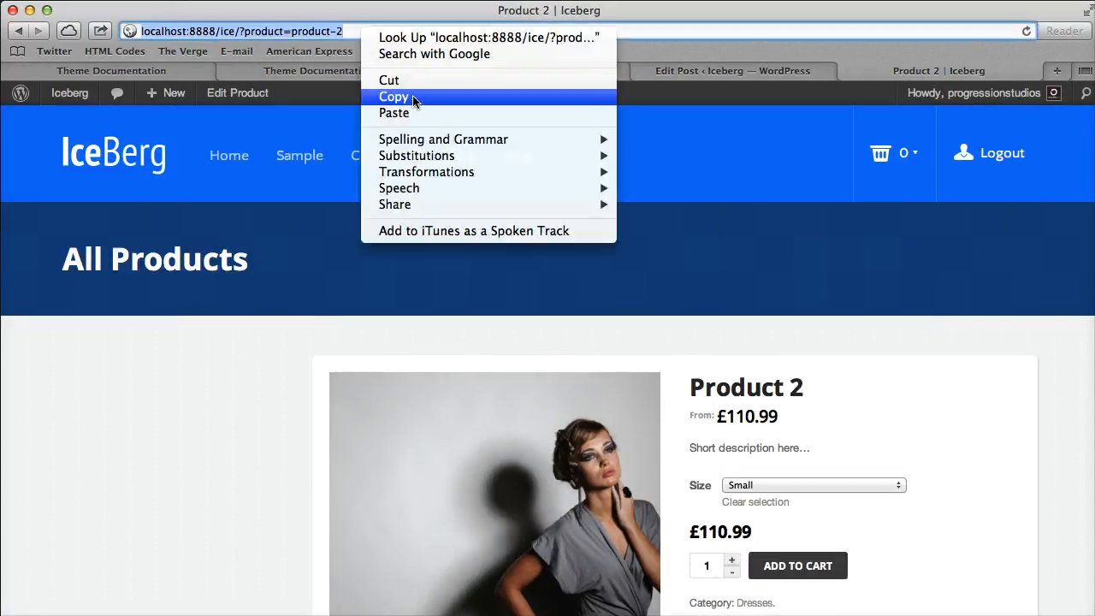
pyautogui.click(395, 97)
# - Paste the copied product URL as the external link of the Slide 1 post
pyautogui.click(640, 71)
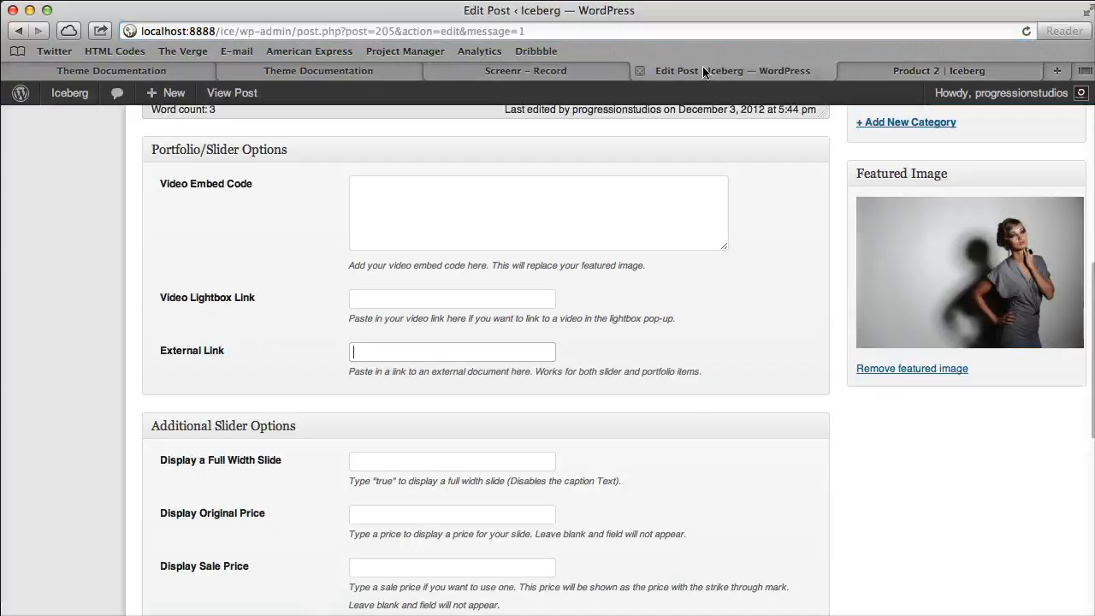
pyautogui.rightClick(412, 349)
pyautogui.click(479, 389)
pyautogui.scroll(5, 482, 384)
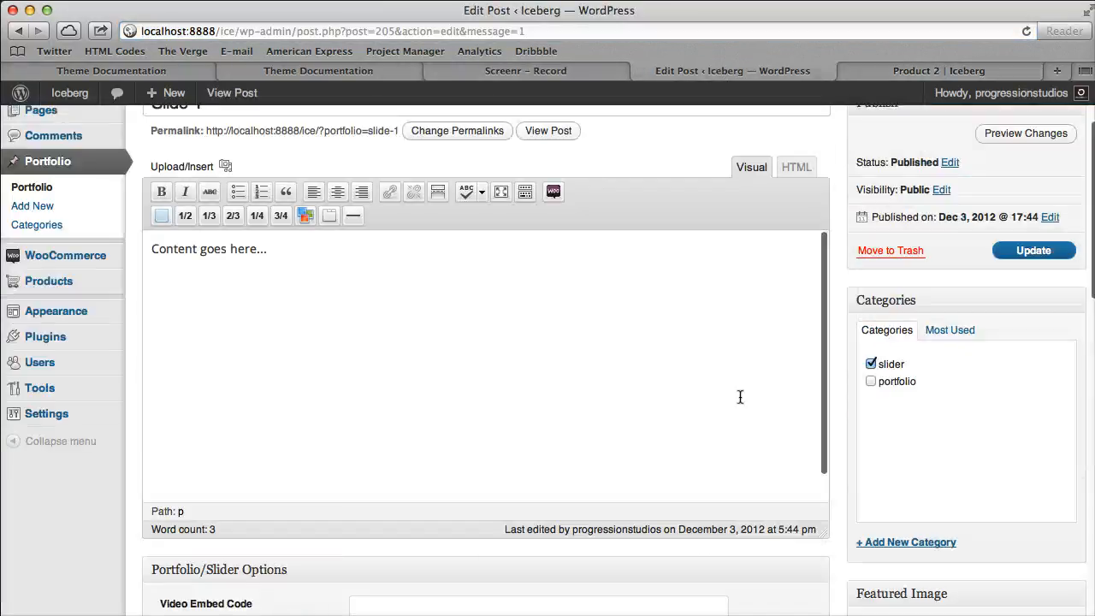
# - Update the Slide 1 post and test the slide image's product link from the homepage, returning to the homepage
pyautogui.click(1049, 263)
pyautogui.click(939, 71)
pyautogui.click(168, 168)
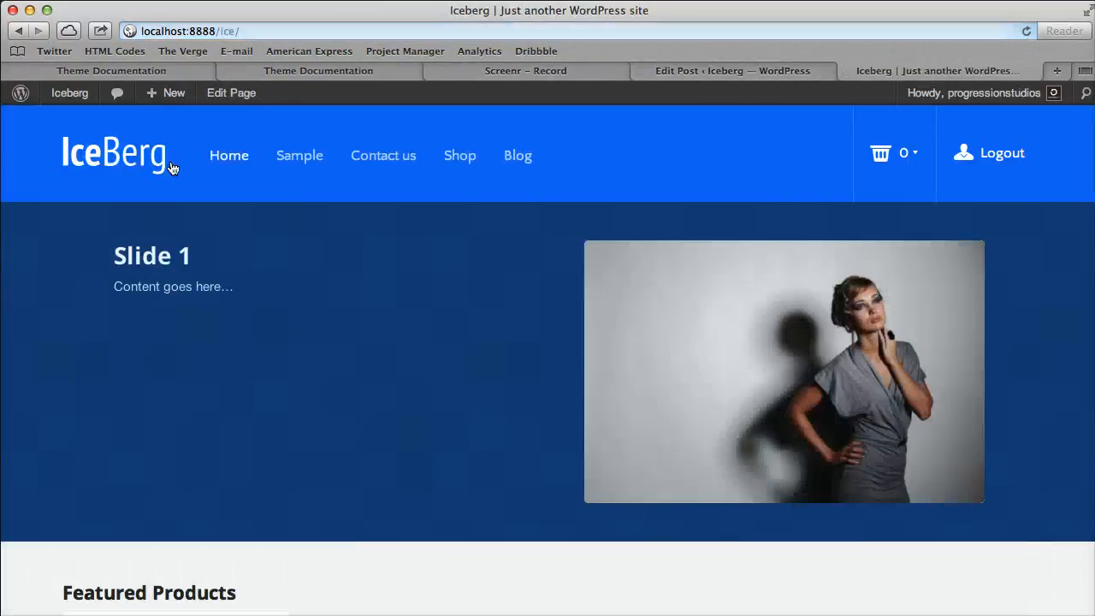
pyautogui.click(758, 302)
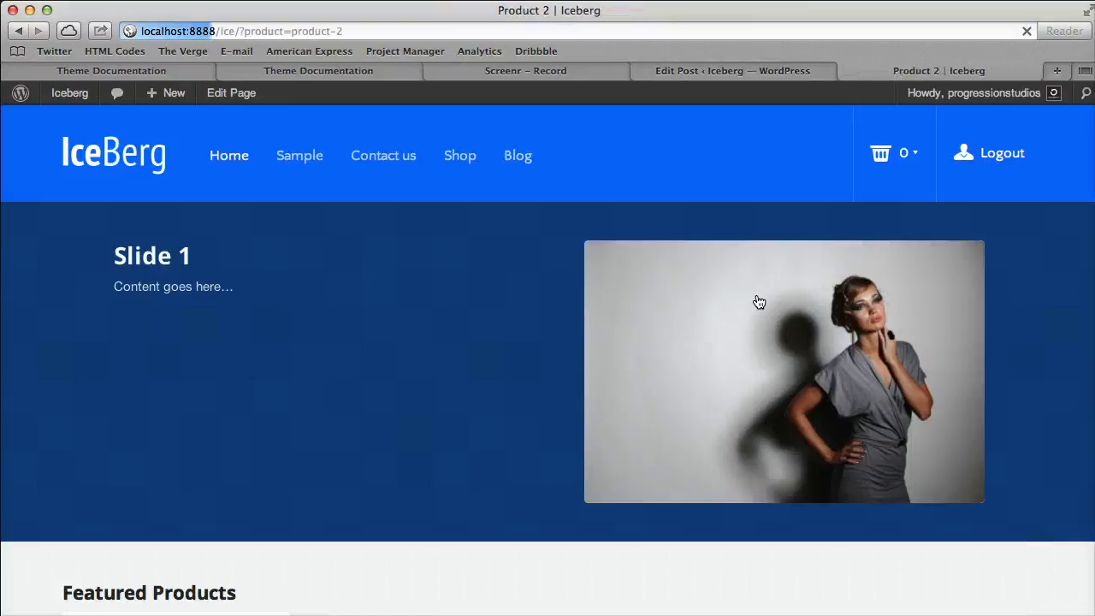
pyautogui.scroll(-5, 442, 448)
pyautogui.scroll(5, 480, 450)
pyautogui.click(124, 167)
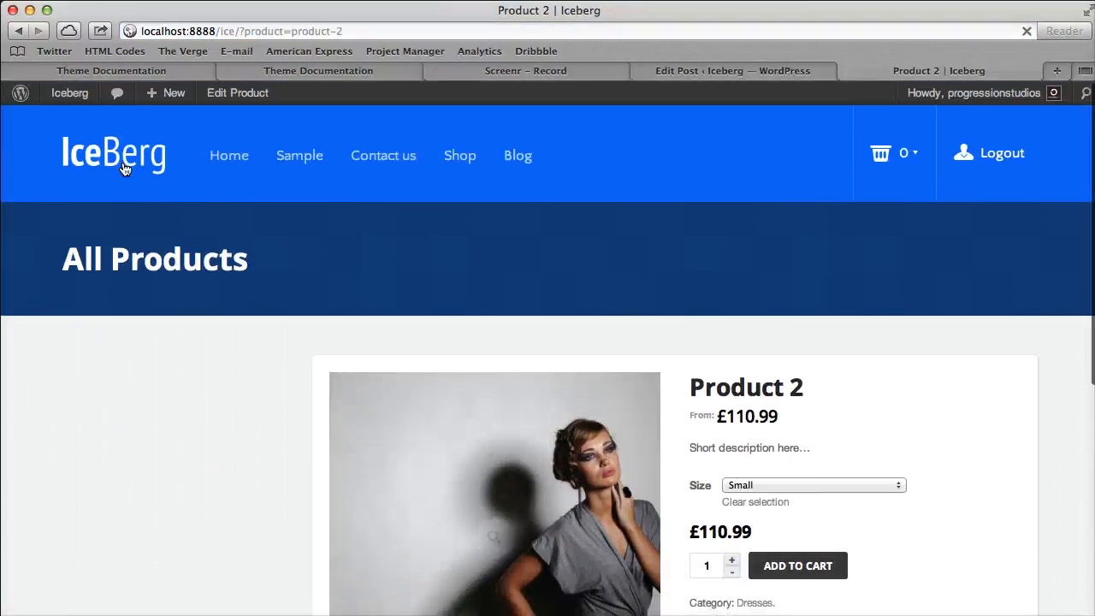
# - Set the Slide 1 post's Display a Full Width Slide option to "true", update it and check the reloaded homepage
pyautogui.click(693, 70)
pyautogui.scroll(-5, 399, 293)
pyautogui.scroll(-10, 399, 293)
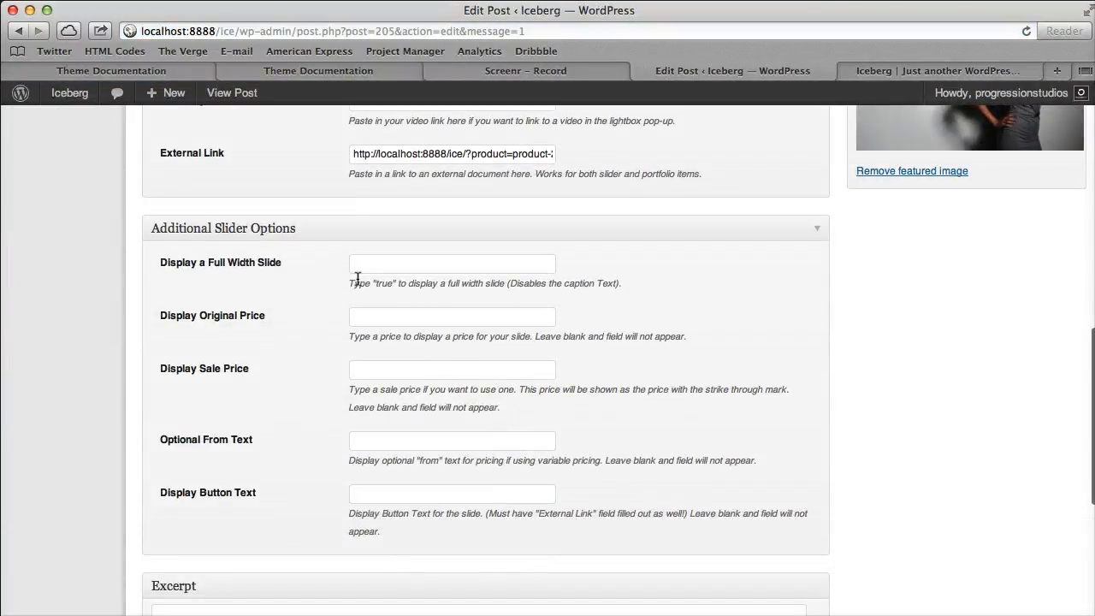
pyautogui.click(386, 262)
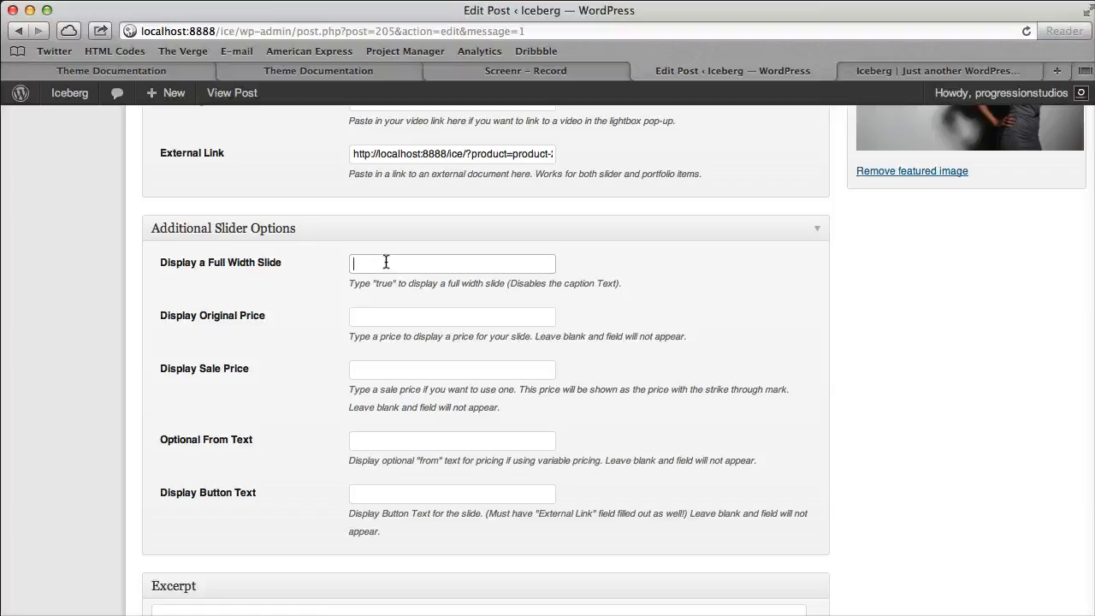
pyautogui.press('Return')
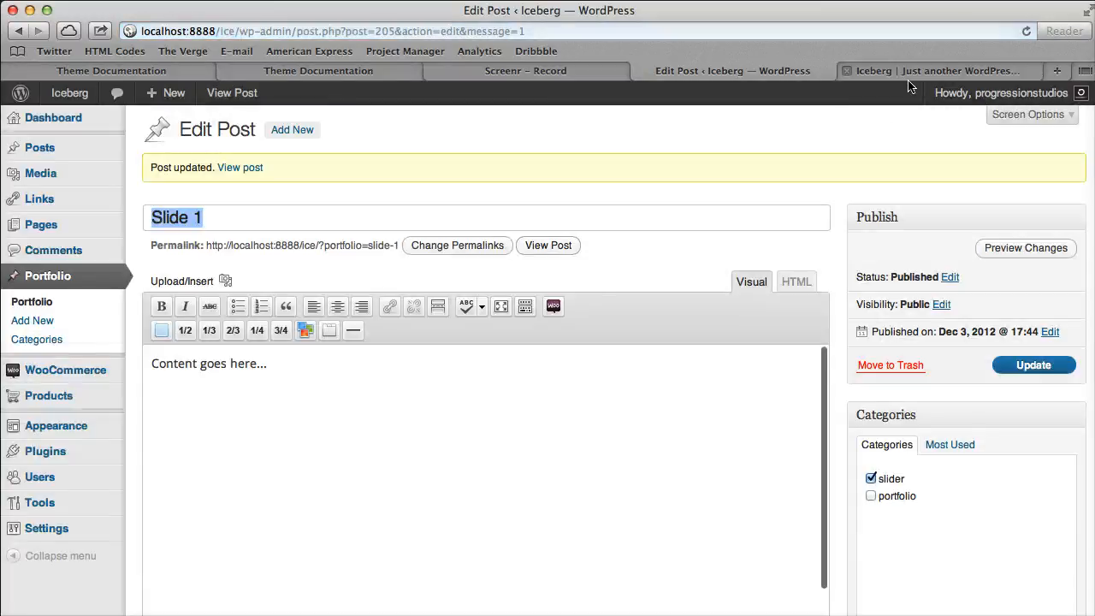
pyautogui.scroll(-10, 427, 493)
pyautogui.click(918, 70)
pyautogui.press('super+r')
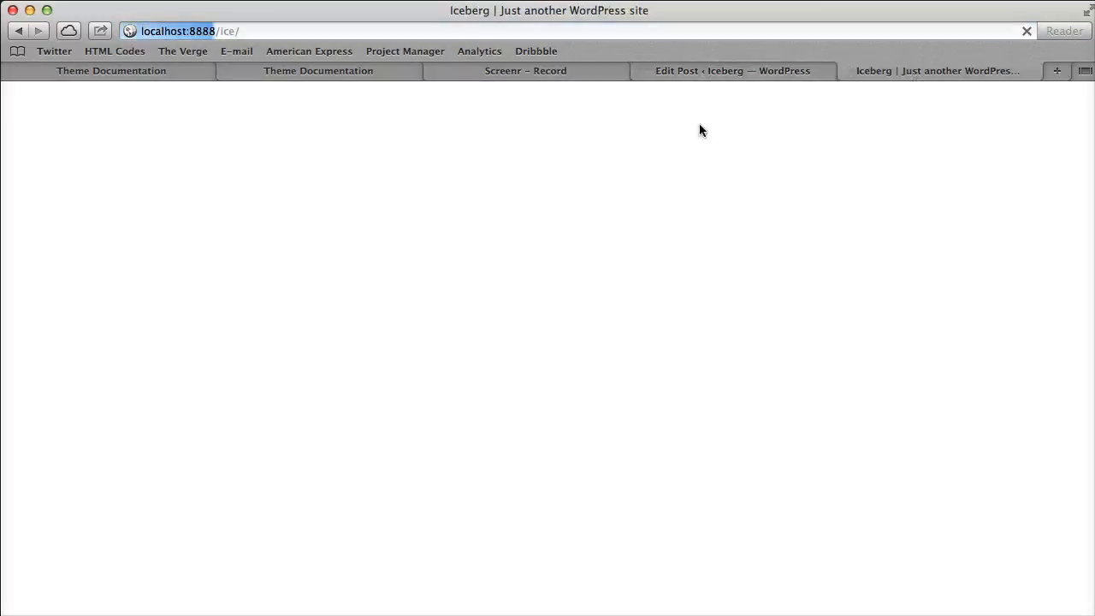
pyautogui.scroll(-5, 833, 376)
pyautogui.scroll(4, 176, 171)
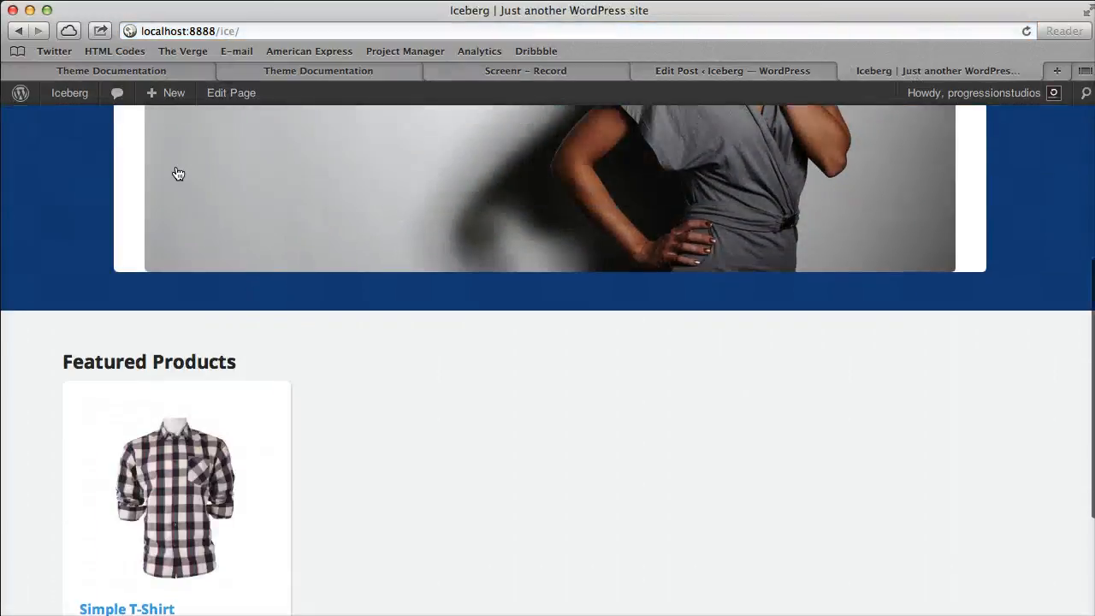
# - Clear the Display a Full Width Slide option of the Slide 1 post
pyautogui.hotkey('ctrl', 'shift', 'Tab')
pyautogui.scroll(-6, 690, 342)
pyautogui.scroll(5, 415, 300)
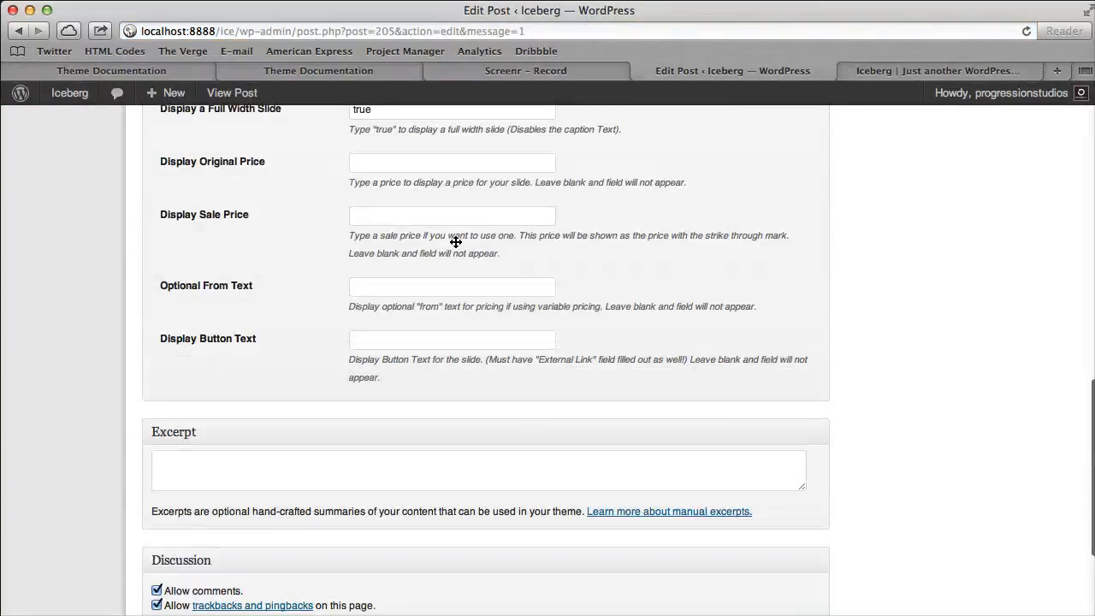
pyautogui.doubleClick(444, 367)
pyautogui.press('BackSpace')
pyautogui.scroll(-3, 431, 334)
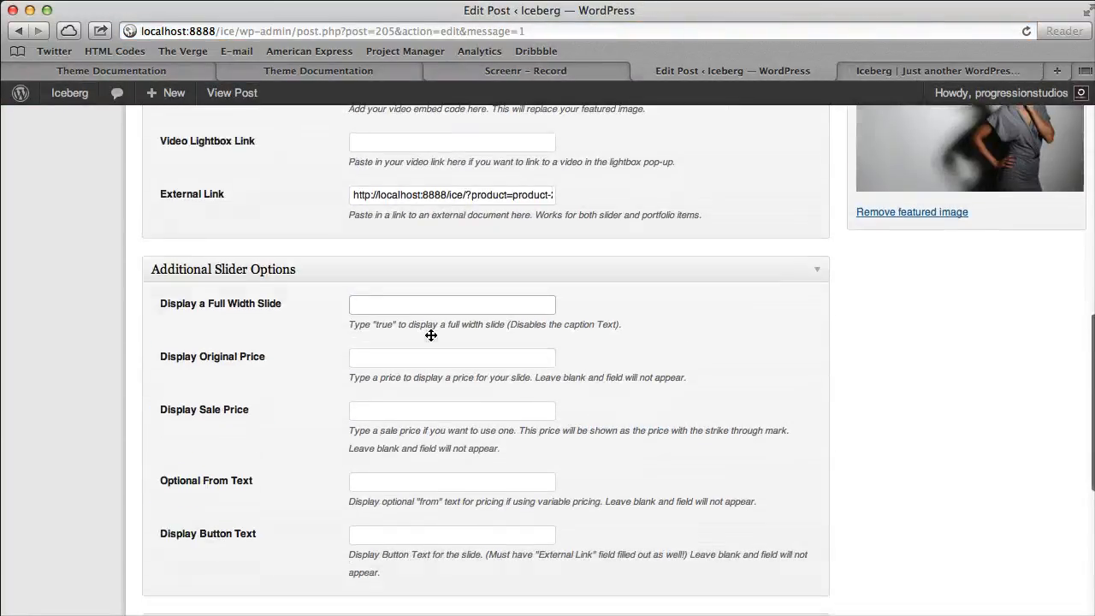
# - Set the slide's Display Original Price to $159.99, update the post and check the reloaded homepage
pyautogui.click(403, 317)
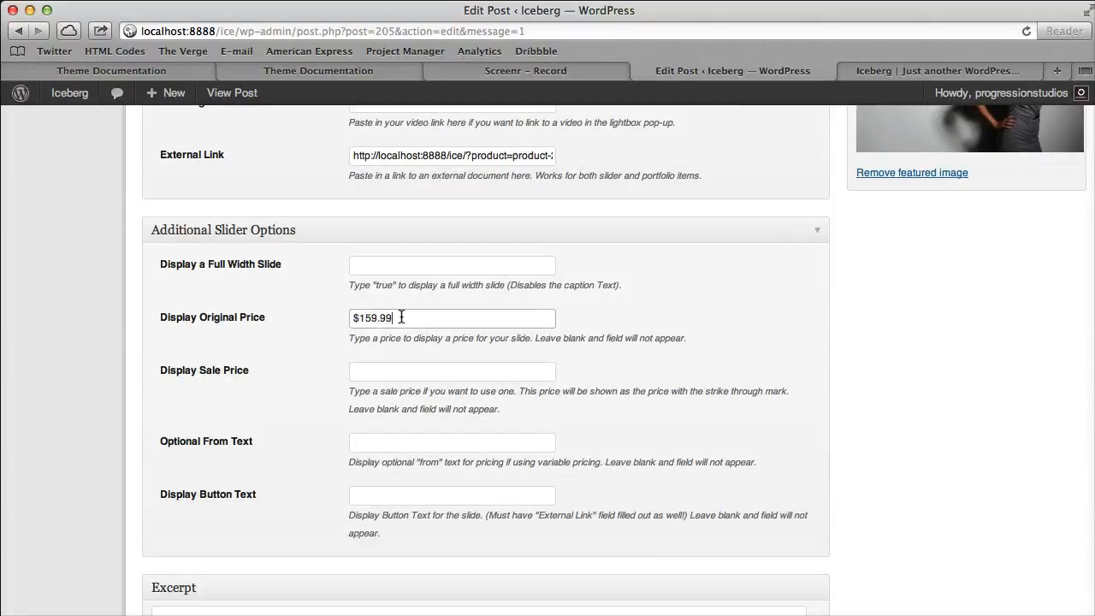
pyautogui.write('$159.99')
pyautogui.press('Return')
pyautogui.click(890, 71)
pyautogui.press('super+r')
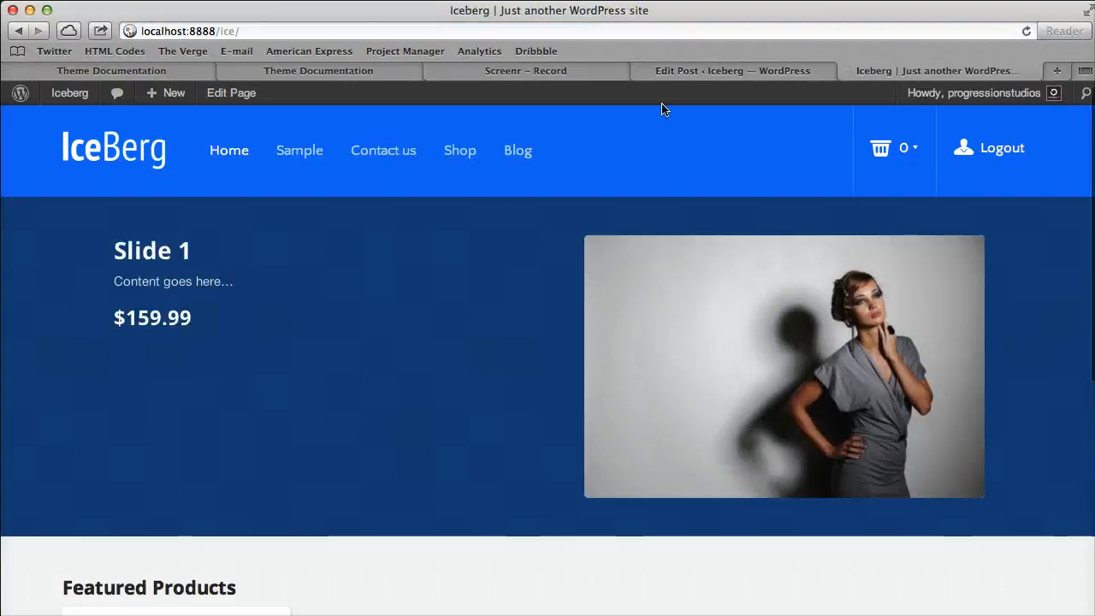
# - Set the Slide 1 post's Display Sale Price to $179.99, update it and check the strikethrough price on the reloaded homepage
pyautogui.click(693, 70)
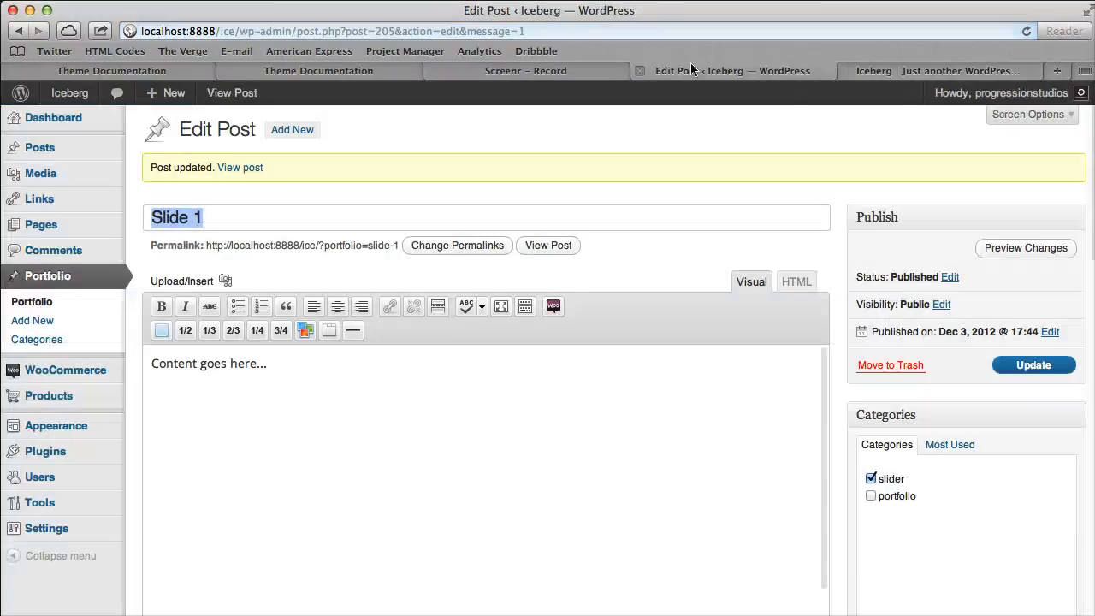
pyautogui.scroll(-15, 486, 359)
pyautogui.moveTo(416, 335); pyautogui.dragTo(315, 332)
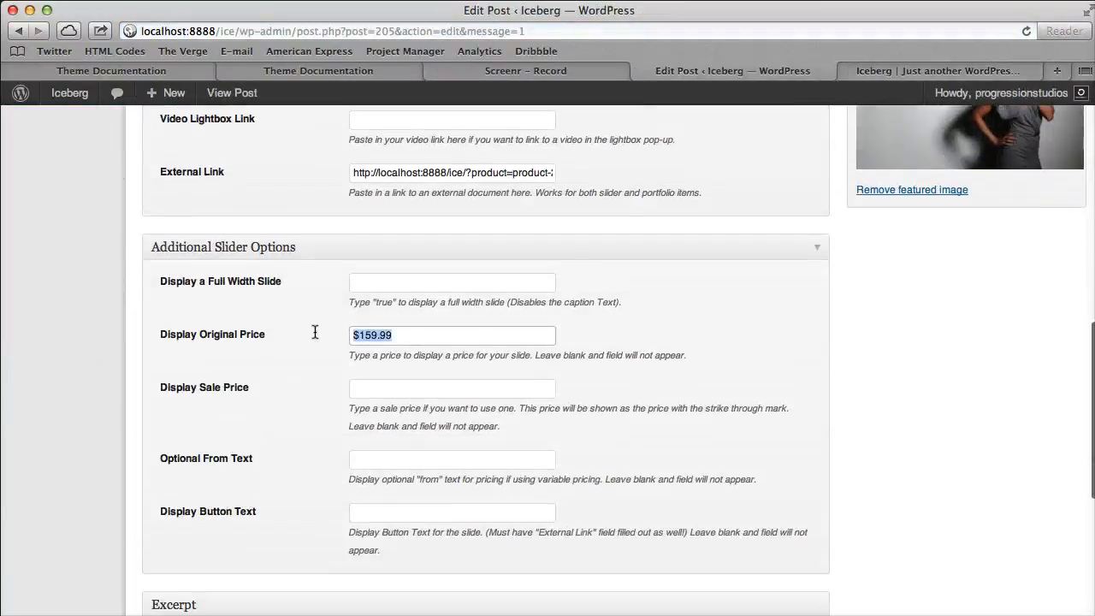
pyautogui.click(360, 335)
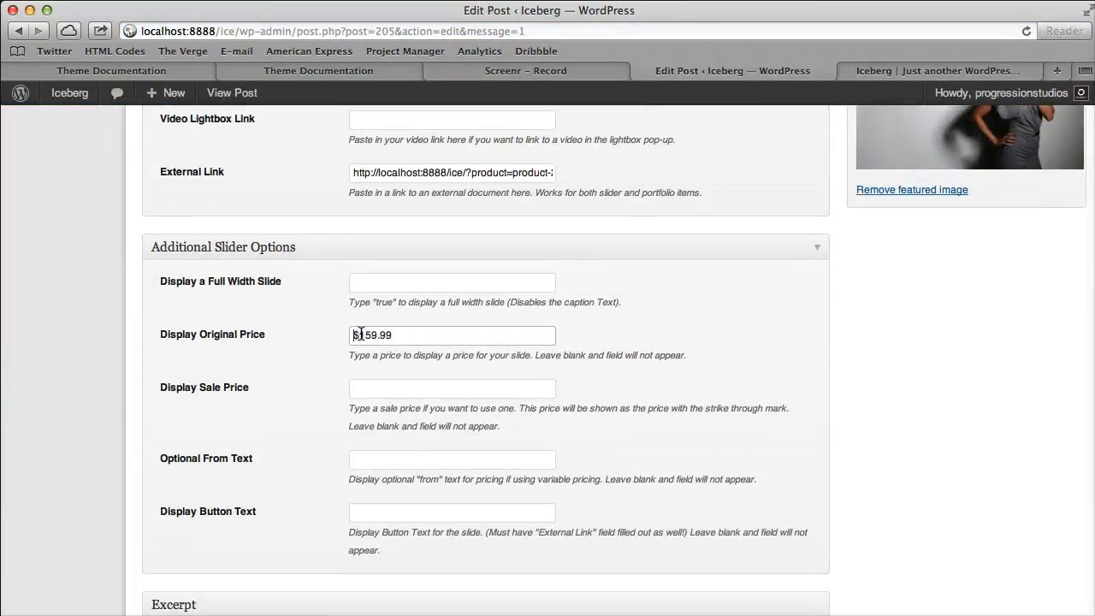
pyautogui.moveTo(410, 334); pyautogui.dragTo(286, 339)
pyautogui.click(371, 388)
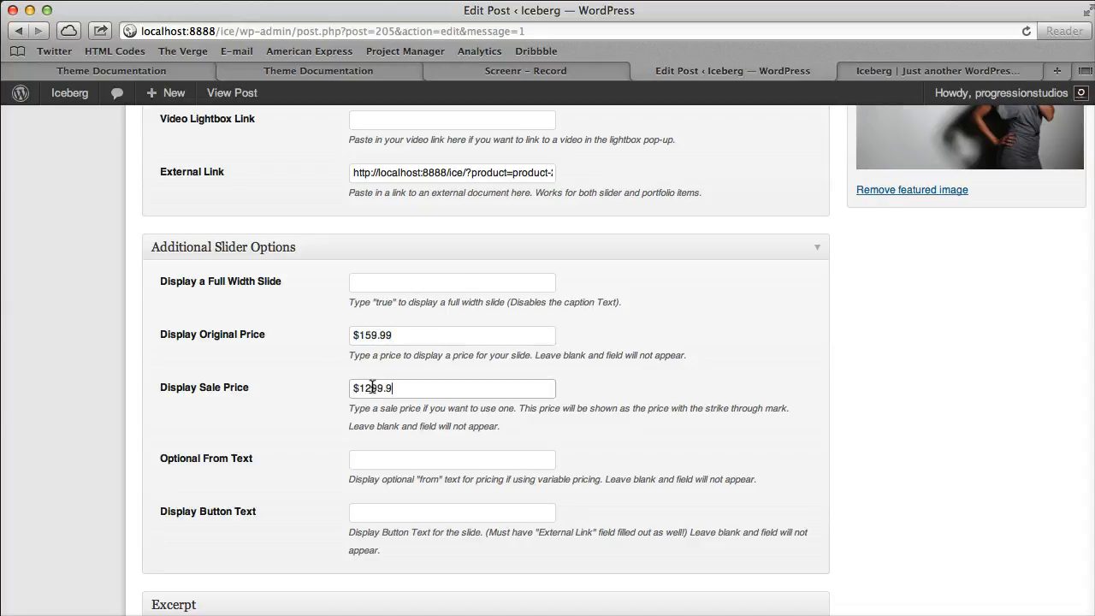
pyautogui.write('$79.9')
pyautogui.write('1')
pyautogui.press('Return')
pyautogui.click(921, 75)
pyautogui.press('super+r')
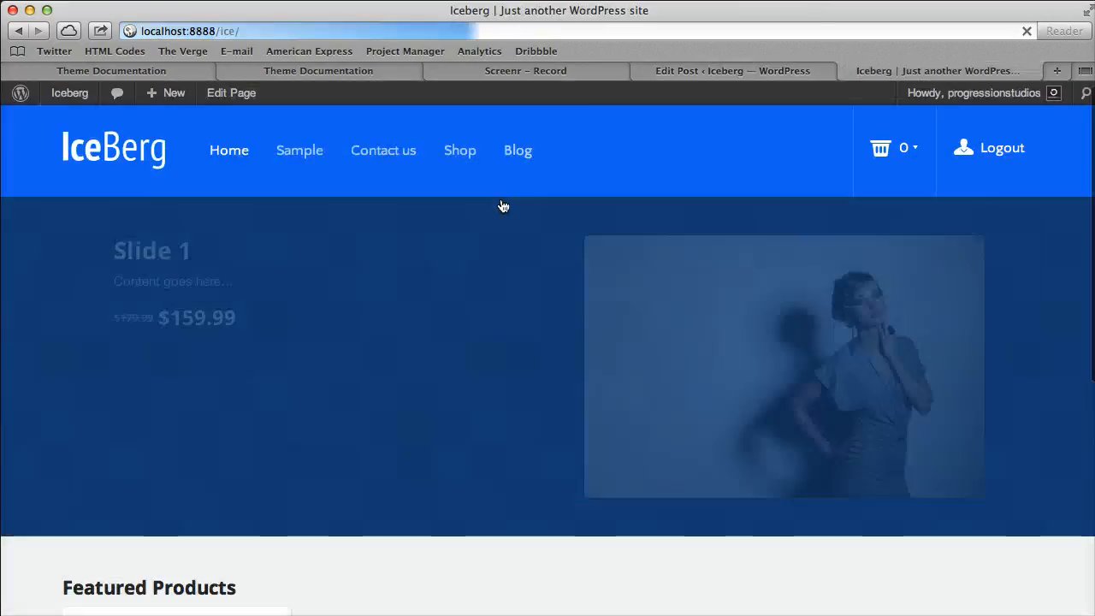
pyautogui.moveTo(112, 322); pyautogui.dragTo(151, 313)
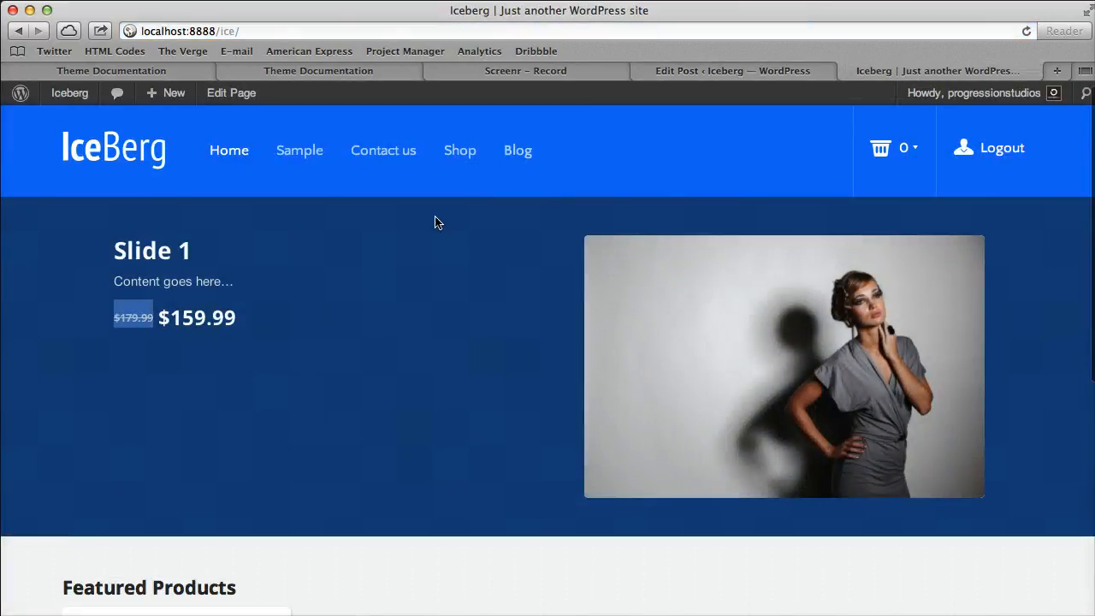
# - Set the Slide 1 post's Optional From Text to "From", update it and check the reloaded homepage
pyautogui.click(702, 72)
pyautogui.scroll(-15, 613, 319)
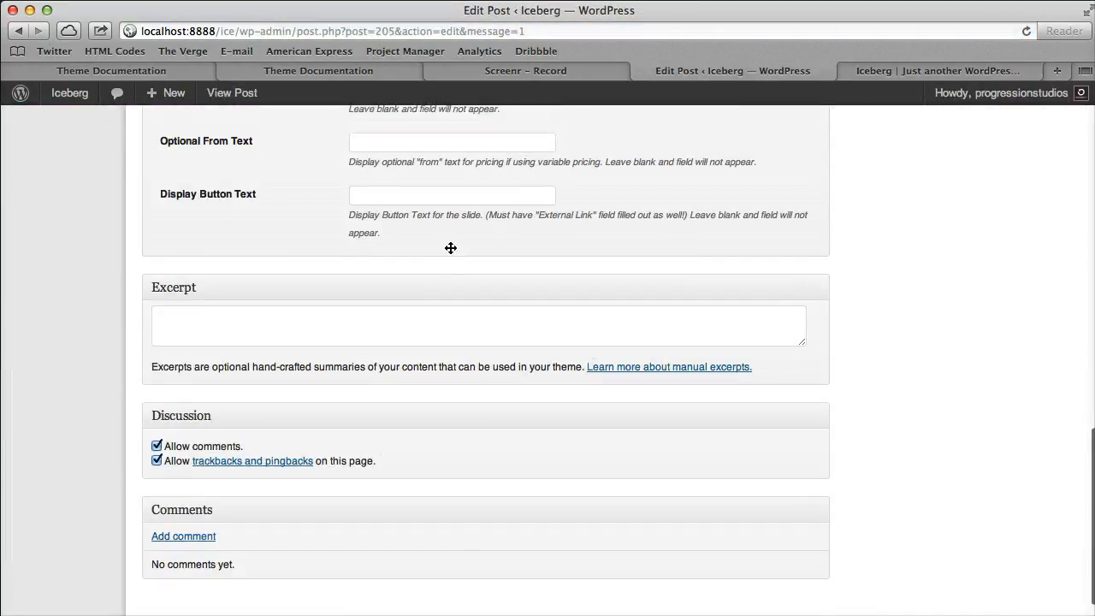
pyautogui.scroll(2, 450, 248)
pyautogui.click(405, 241)
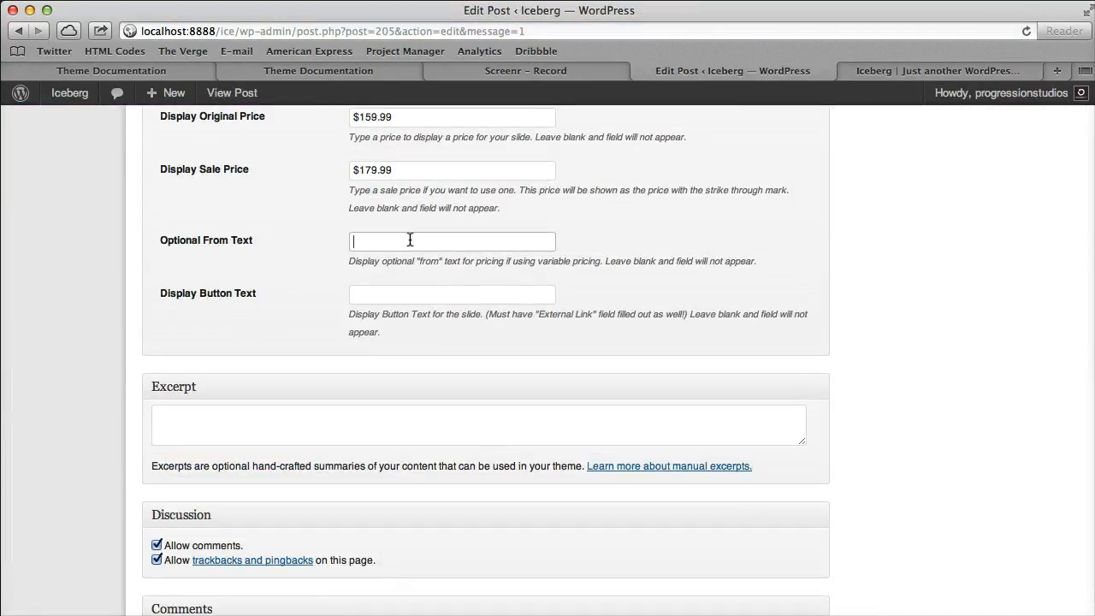
pyautogui.write('From')
pyautogui.press('Return')
pyautogui.click(972, 71)
pyautogui.press('super+r')
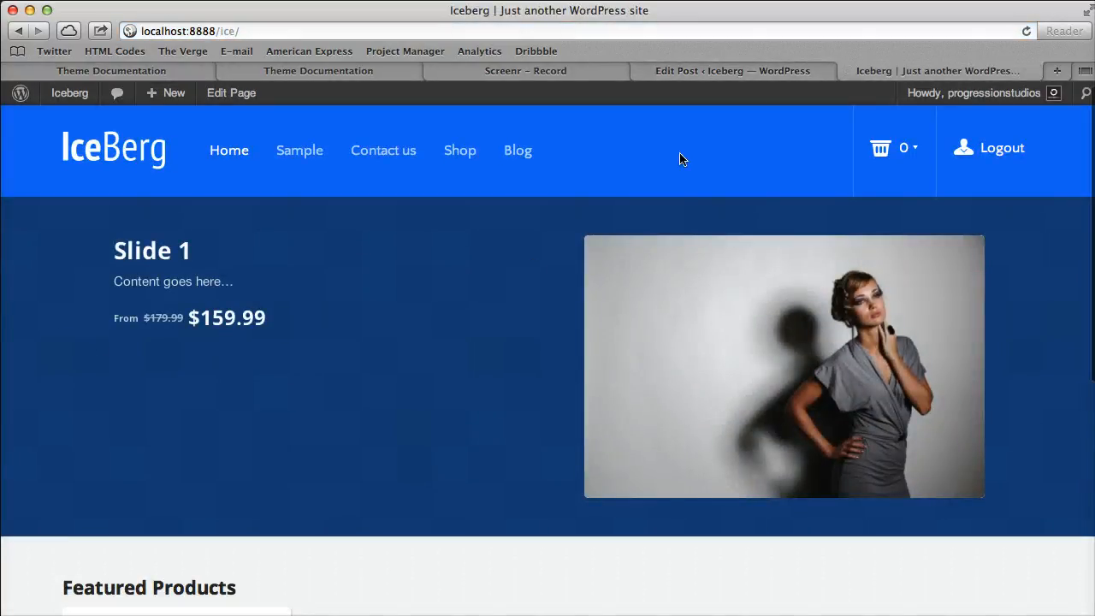
# - Set the Slide 1 post's Display Button Text to "Get Shopping", update it and reload the homepage
pyautogui.click(786, 71)
pyautogui.scroll(-15, 505, 389)
pyautogui.click(400, 315)
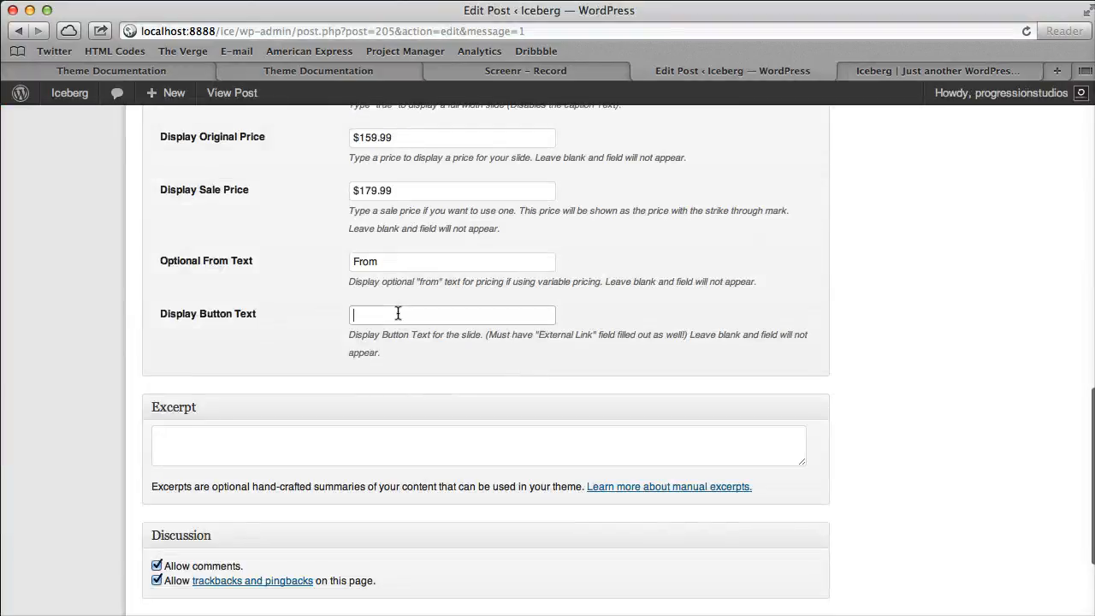
pyautogui.write('Get Sho')
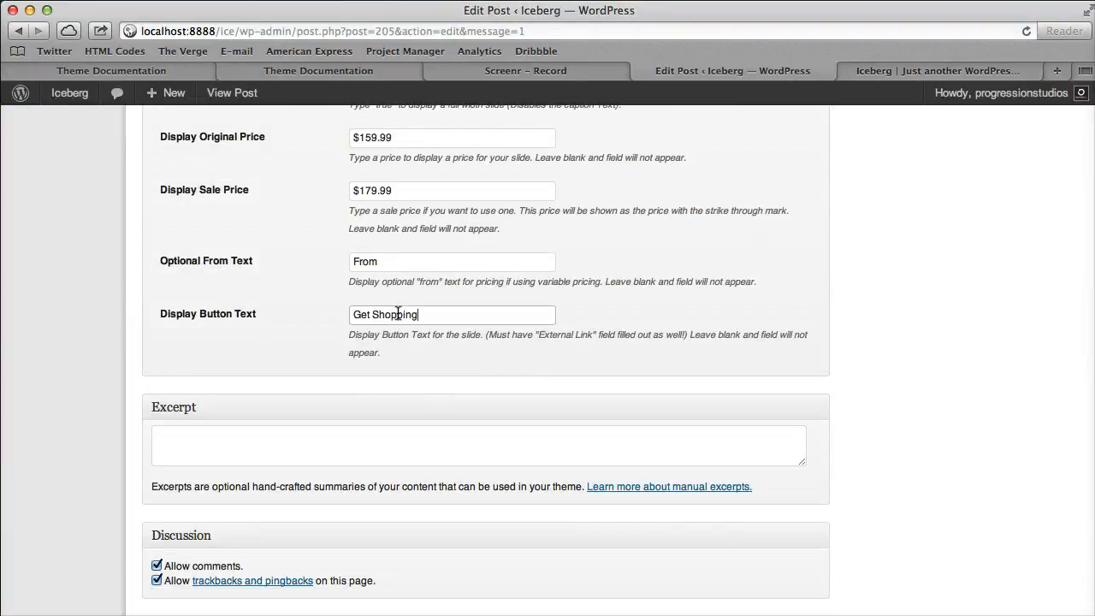
pyautogui.write('pping')
pyautogui.press('Return')
pyautogui.click(916, 71)
pyautogui.press('super+r')
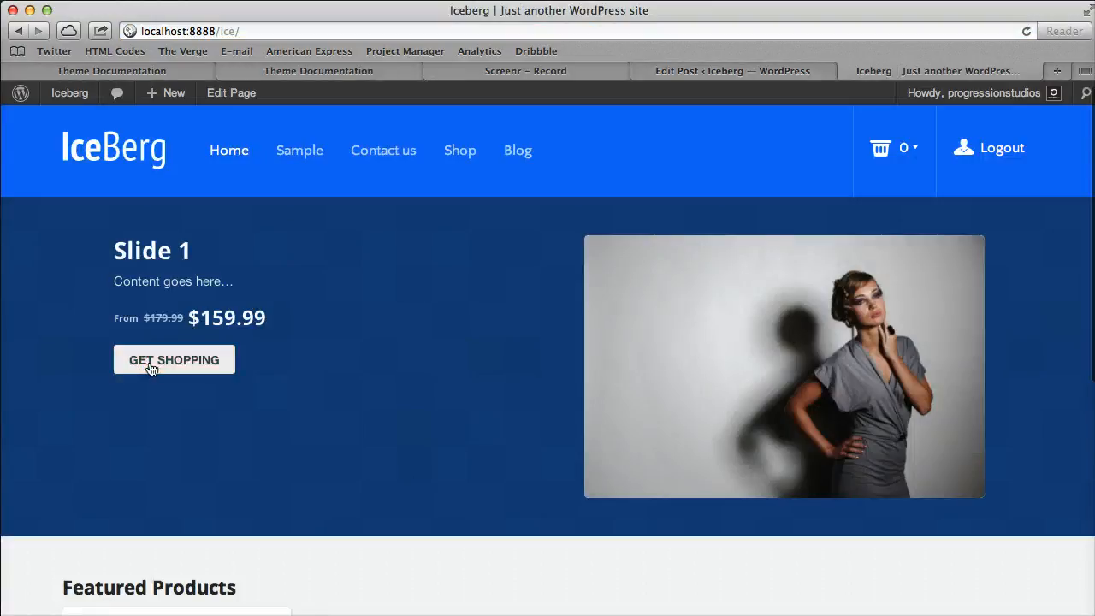
# - Test the slide's Get Shopping button by viewing the product page it opens, and return to the homepage
pyautogui.click(150, 366)
pyautogui.scroll(-10, 163, 368)
pyautogui.scroll(10, 202, 386)
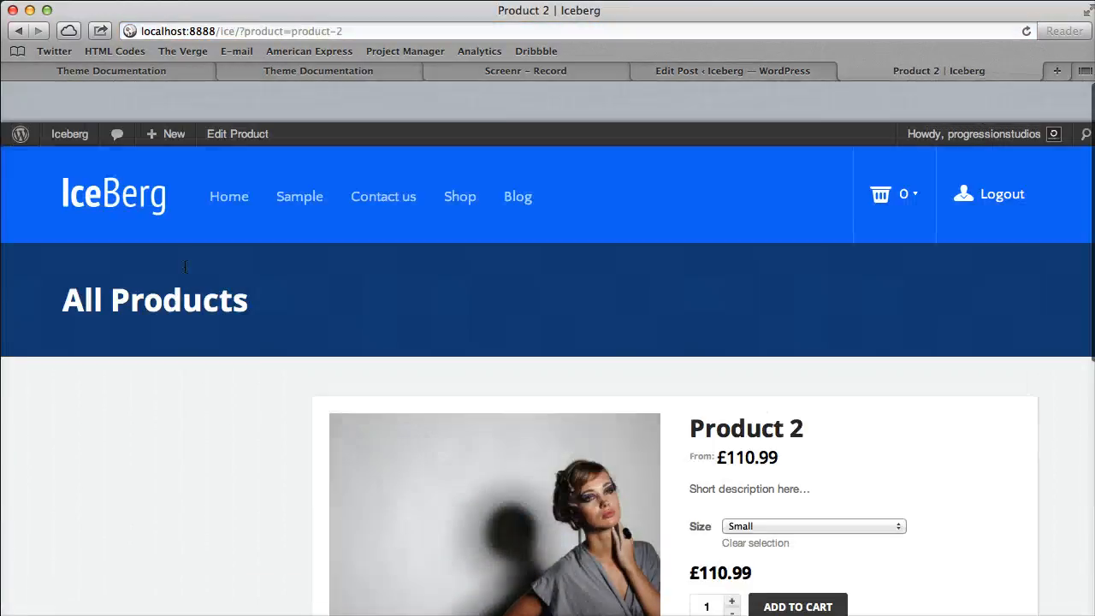
pyautogui.click(137, 171)
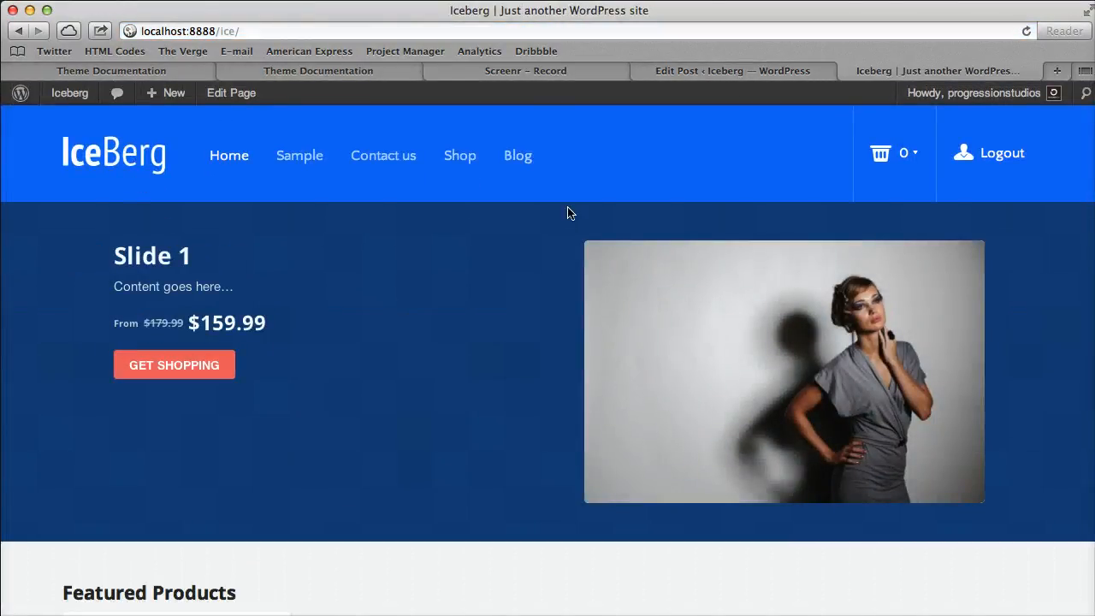
# - Clear the Slide 1 post's from text and sale price, update it and check the reloaded homepage
pyautogui.click(736, 70)
pyautogui.scroll(-15, 163, 383)
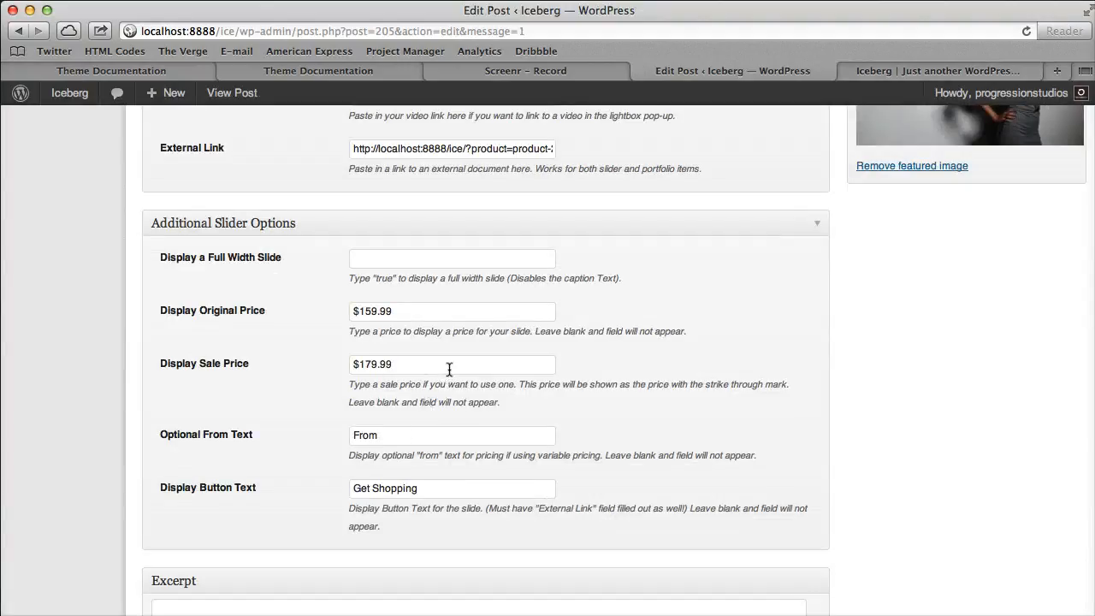
pyautogui.moveTo(389, 430); pyautogui.dragTo(310, 431)
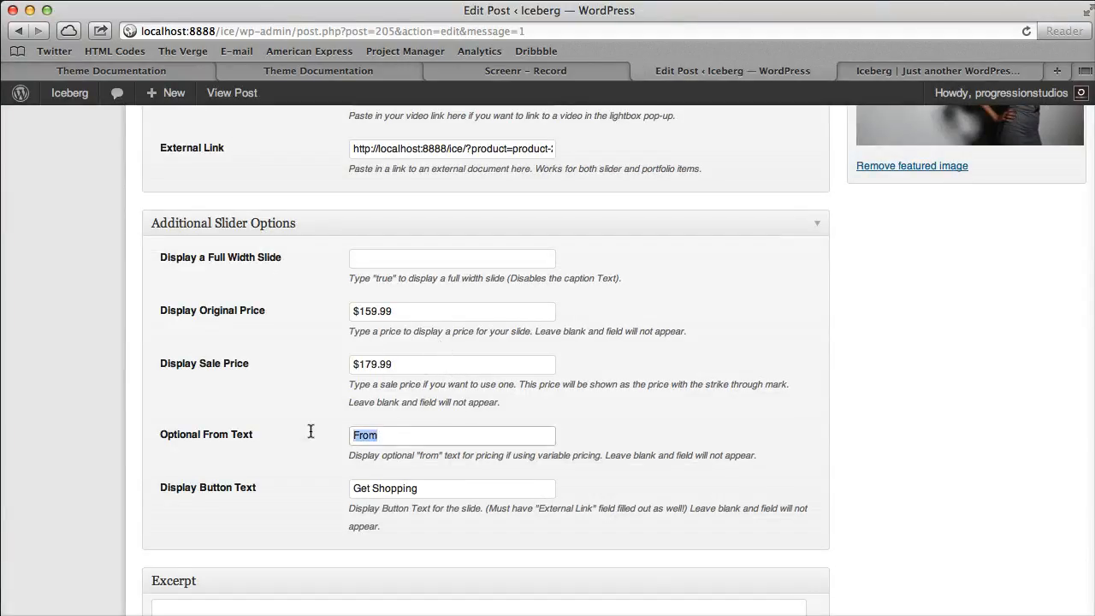
pyautogui.moveTo(418, 362); pyautogui.dragTo(308, 356)
pyautogui.press('BackSpace')
pyautogui.scroll(10, 387, 388)
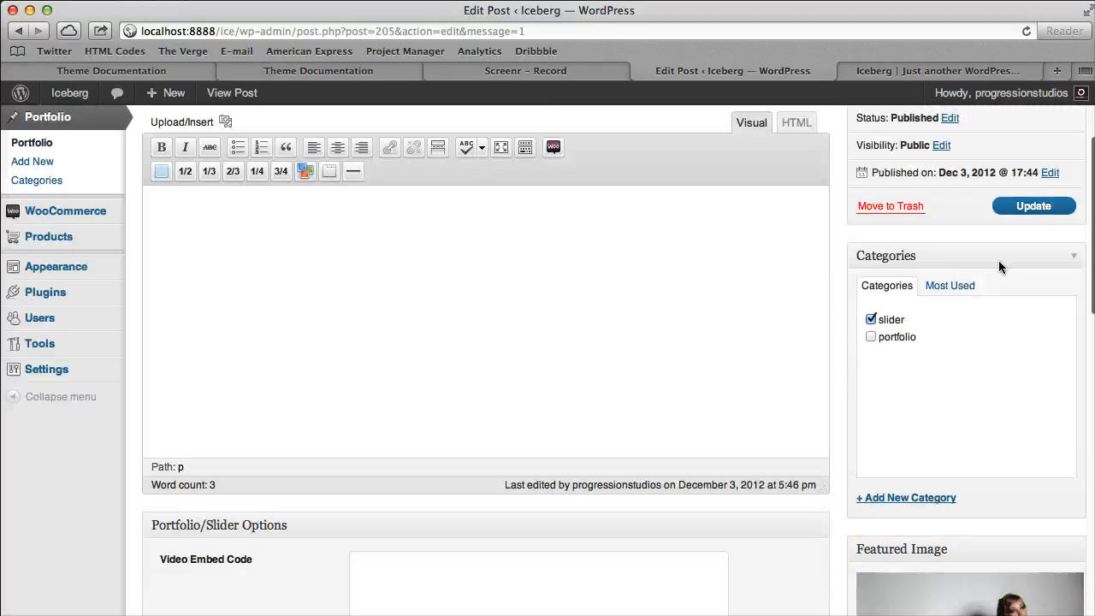
pyautogui.click(1017, 208)
pyautogui.click(973, 69)
pyautogui.press('super+r')
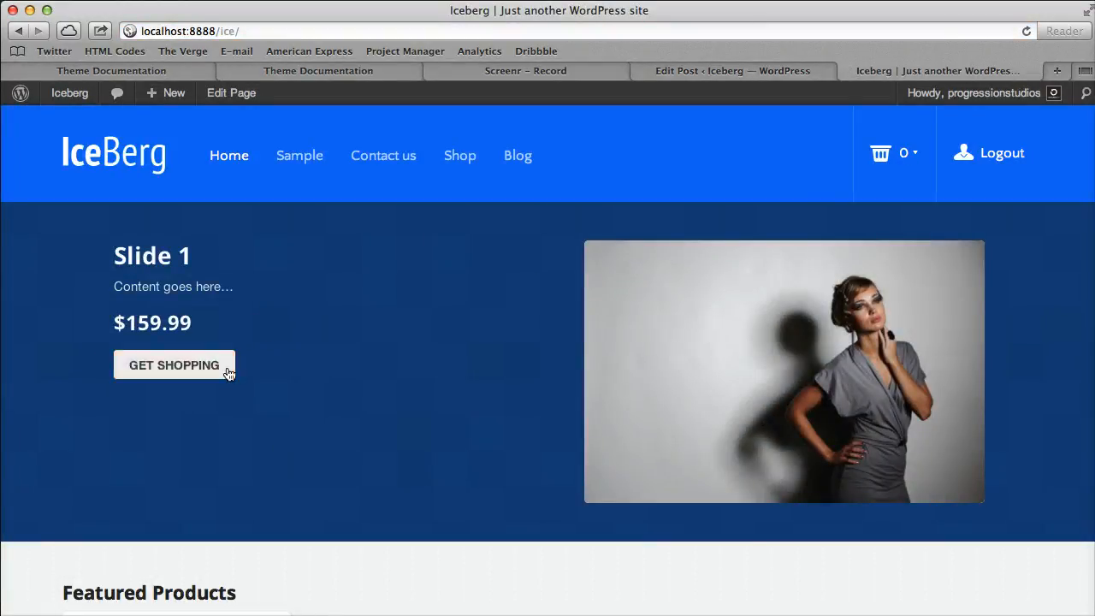
# - Start a new portfolio post titled "Slide 2"
pyautogui.click(680, 72)
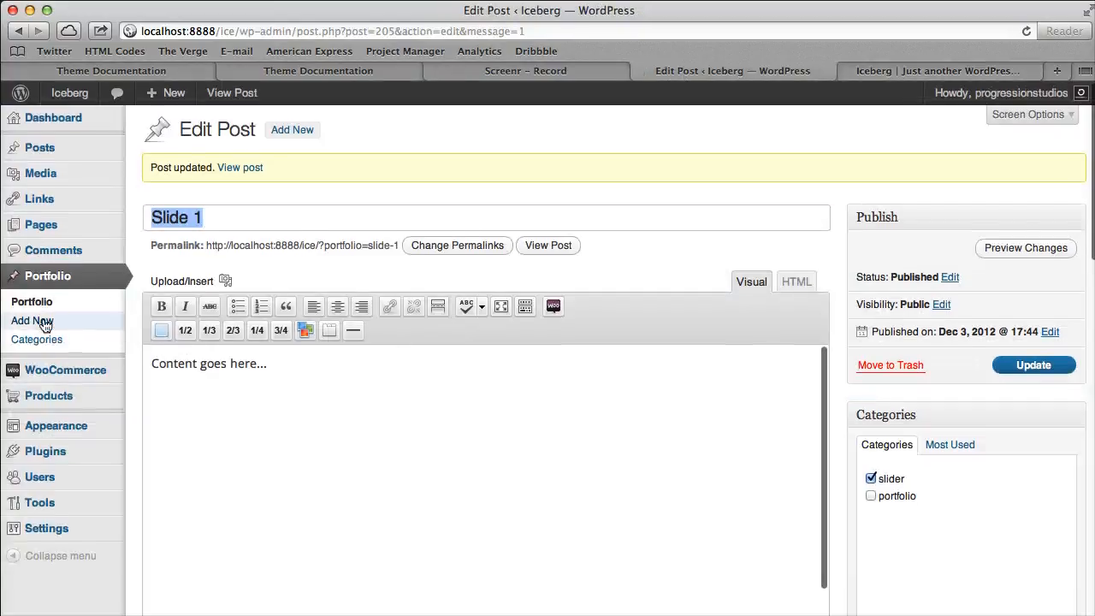
pyautogui.click(39, 320)
pyautogui.click(227, 167)
pyautogui.write('Slide 2')
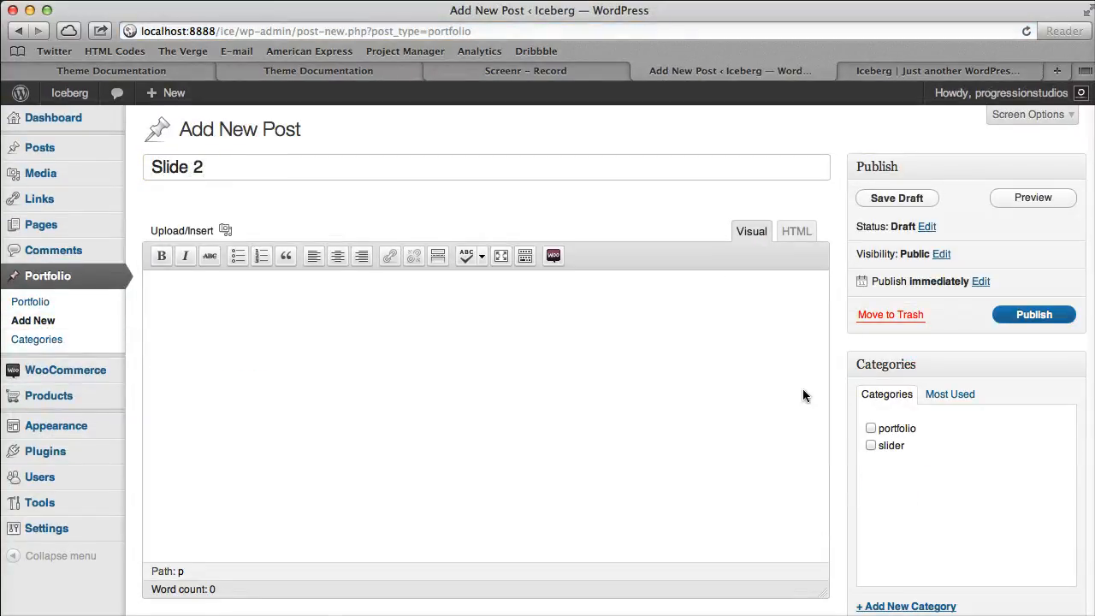
# - Upload photodune-1561113-male-checkered-shirt-on-a-mannequin-m.jpg and set it as the featured image of the Slide 2 post
pyautogui.scroll(-5, 842, 473)
pyautogui.click(912, 254)
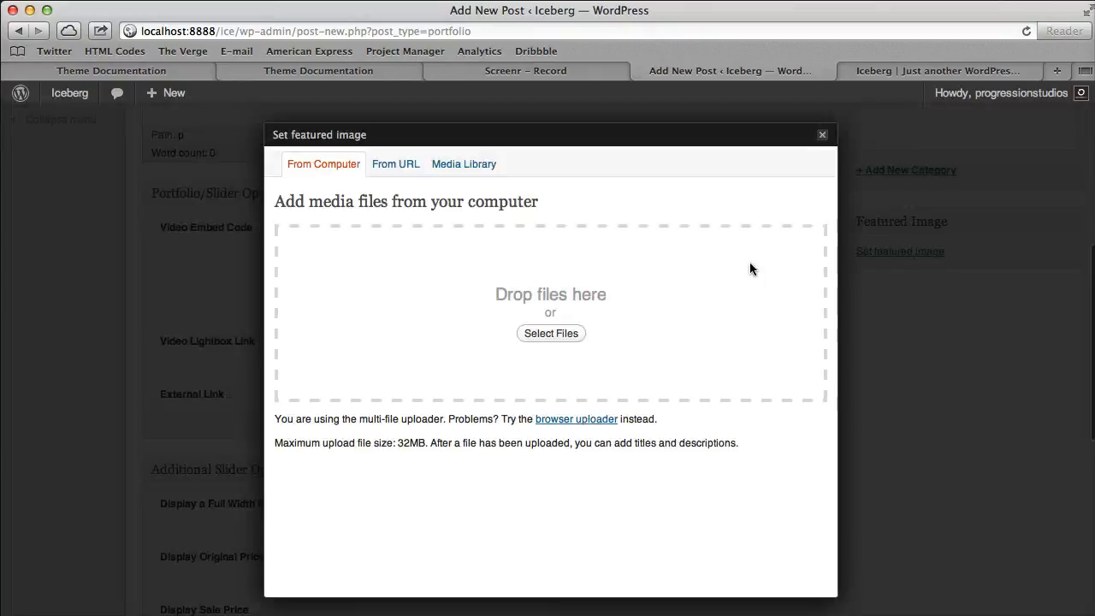
pyautogui.moveTo(1094, 308); pyautogui.dragTo(710, 304)
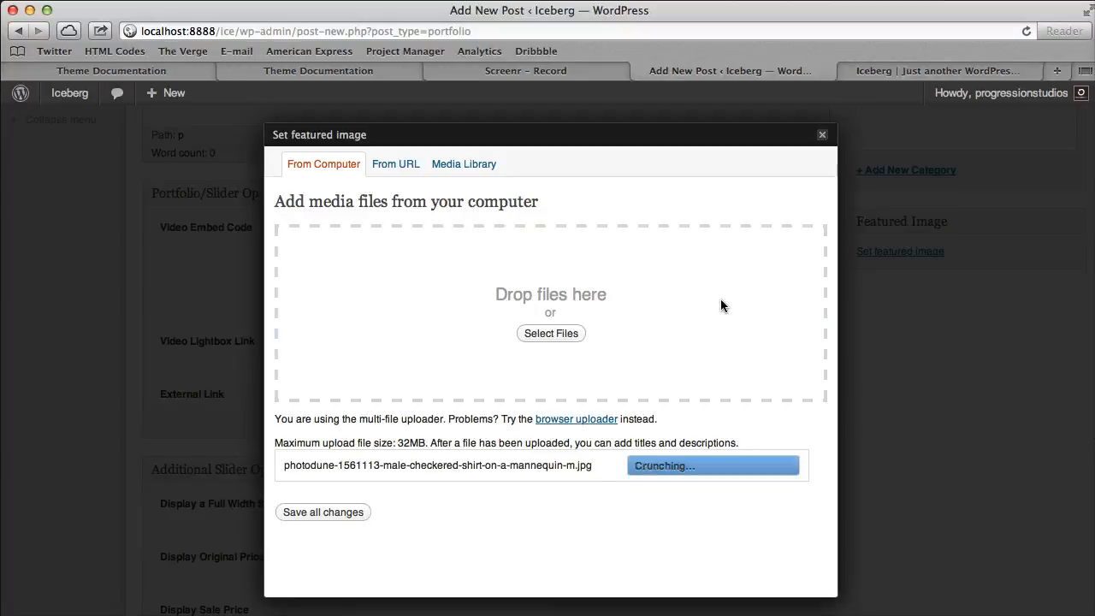
pyautogui.scroll(-5, 651, 410)
pyautogui.click(565, 521)
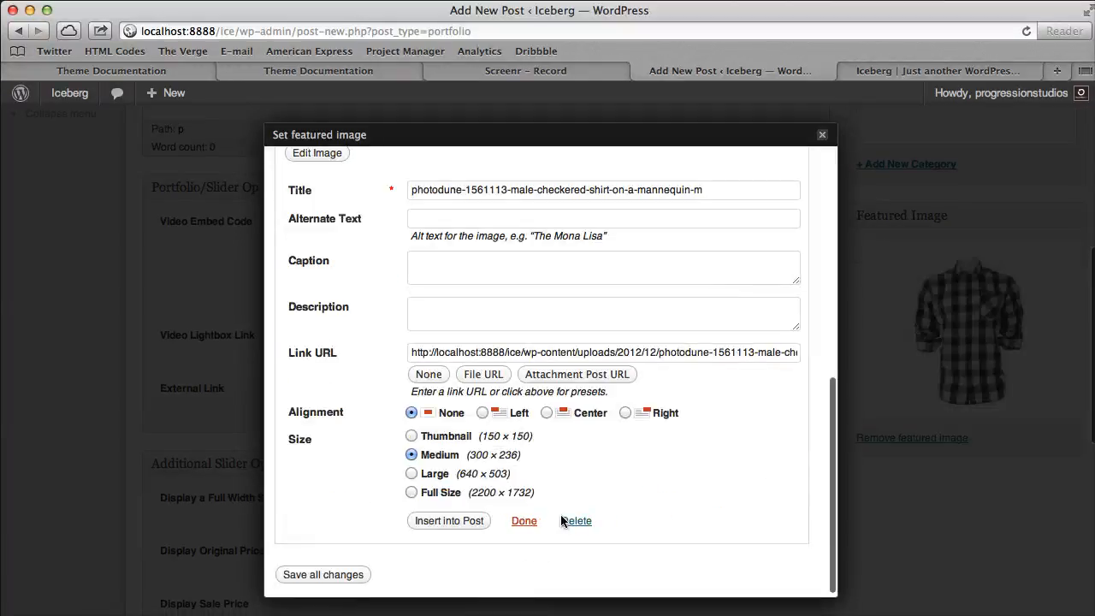
# - Assign the Slide 2 post to the slider category, enter "Content goes here..." as its body text, and publish it
pyautogui.click(929, 394)
pyautogui.scroll(5, 931, 342)
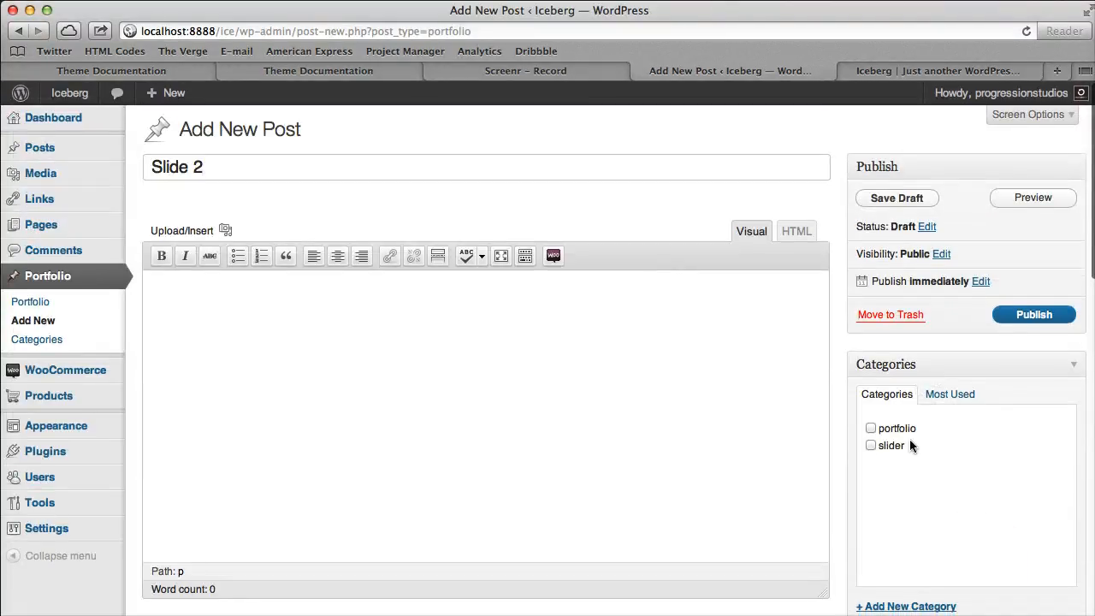
pyautogui.click(892, 446)
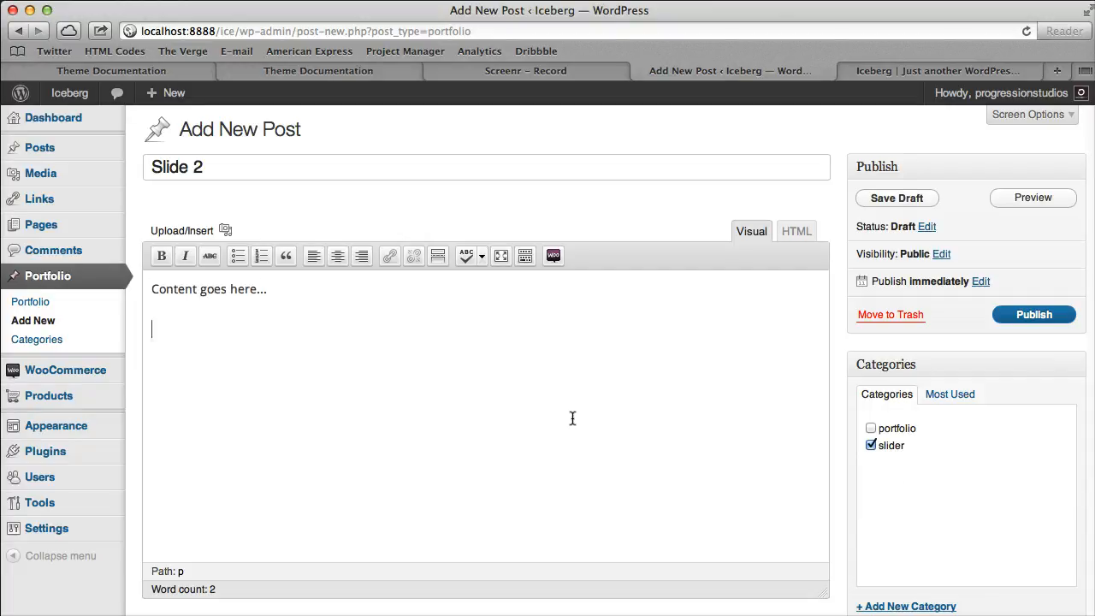
pyautogui.click(1035, 314)
# - Reload the homepage and flip back and forth between the slides to check Slide 2
pyautogui.click(965, 74)
pyautogui.press('super+r')
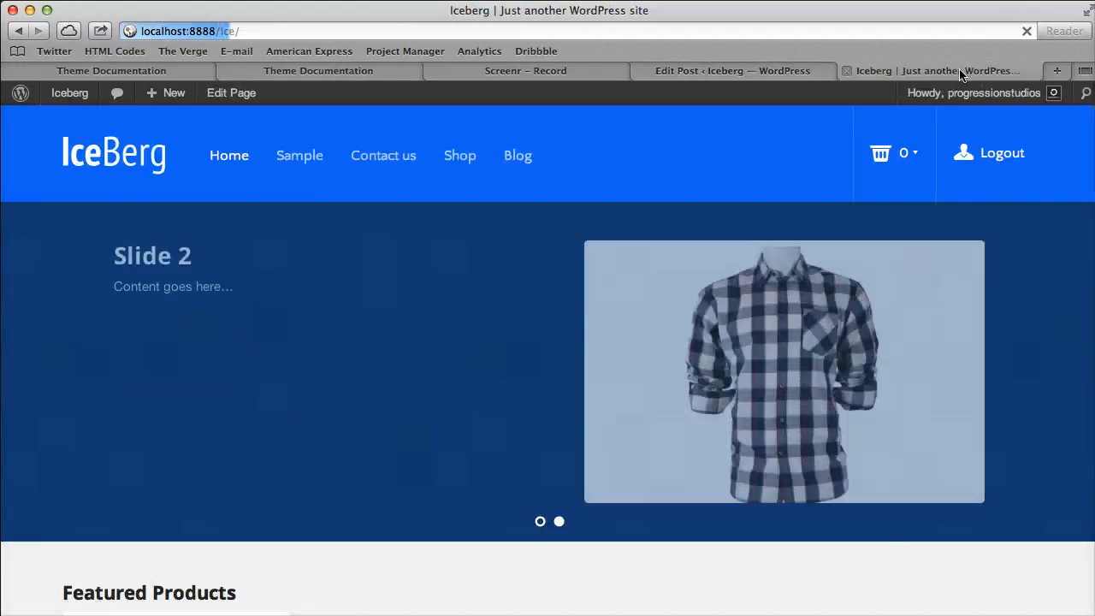
pyautogui.click(1016, 356)
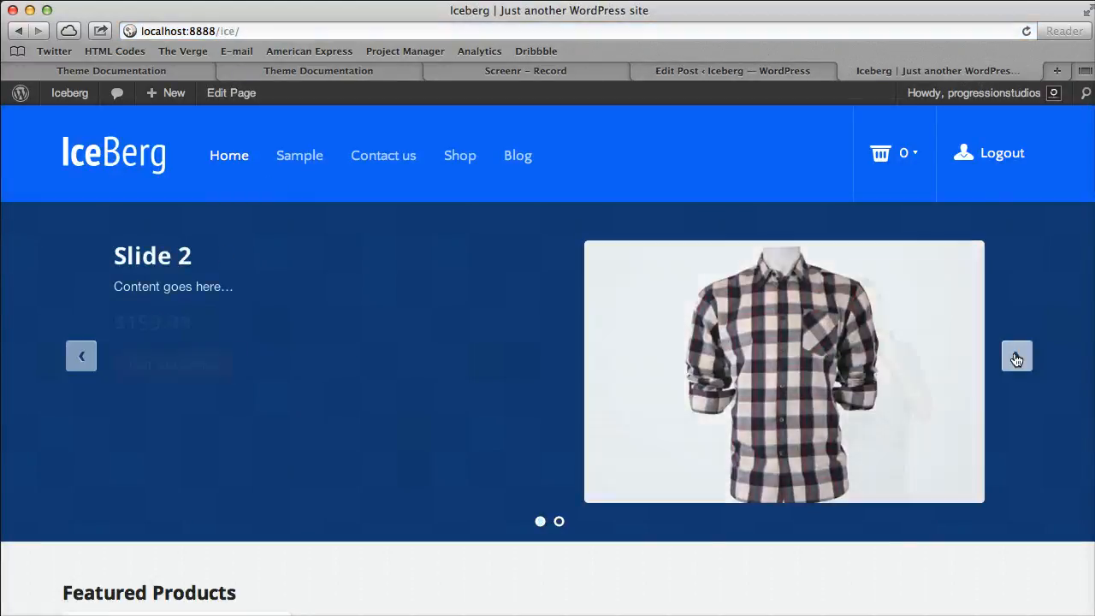
pyautogui.click(81, 356)
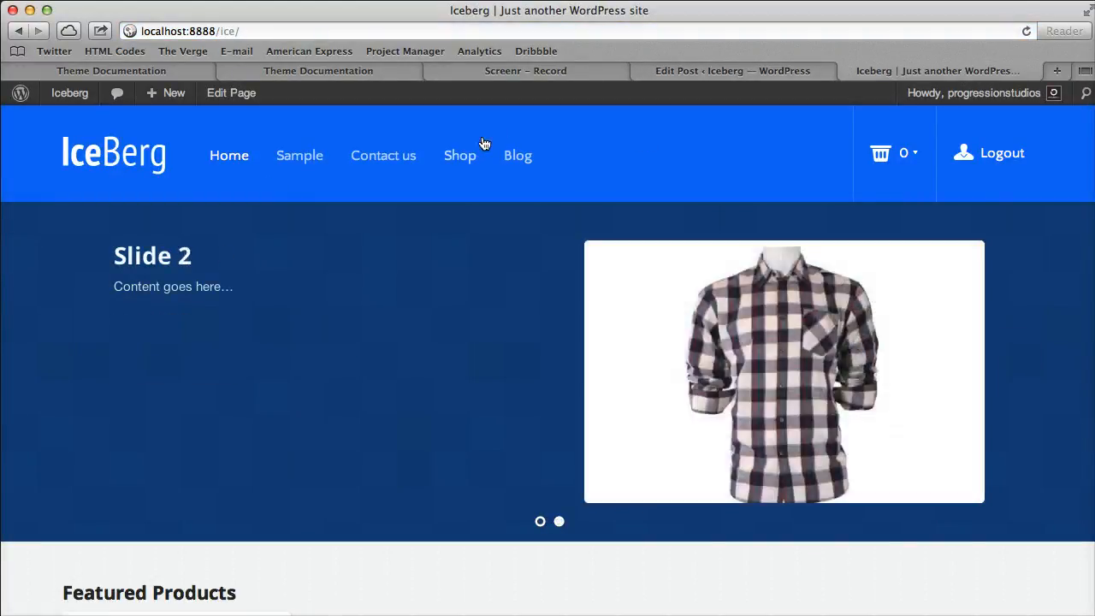
# - Copy the Simple T-Shirt product page's URL from the shop and enter it as the Slide 2 post's external link
pyautogui.click(470, 154)
pyautogui.scroll(-5, 482, 166)
pyautogui.click(658, 271)
pyautogui.click(367, 30)
pyautogui.press('super+c')
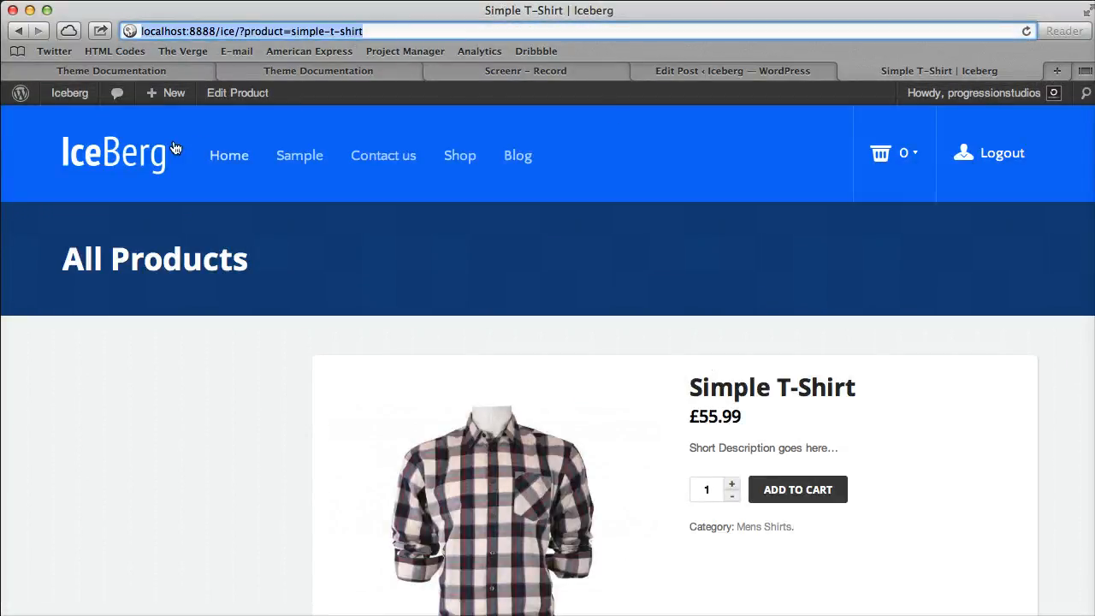
pyautogui.click(674, 72)
pyautogui.scroll(-10, 521, 237)
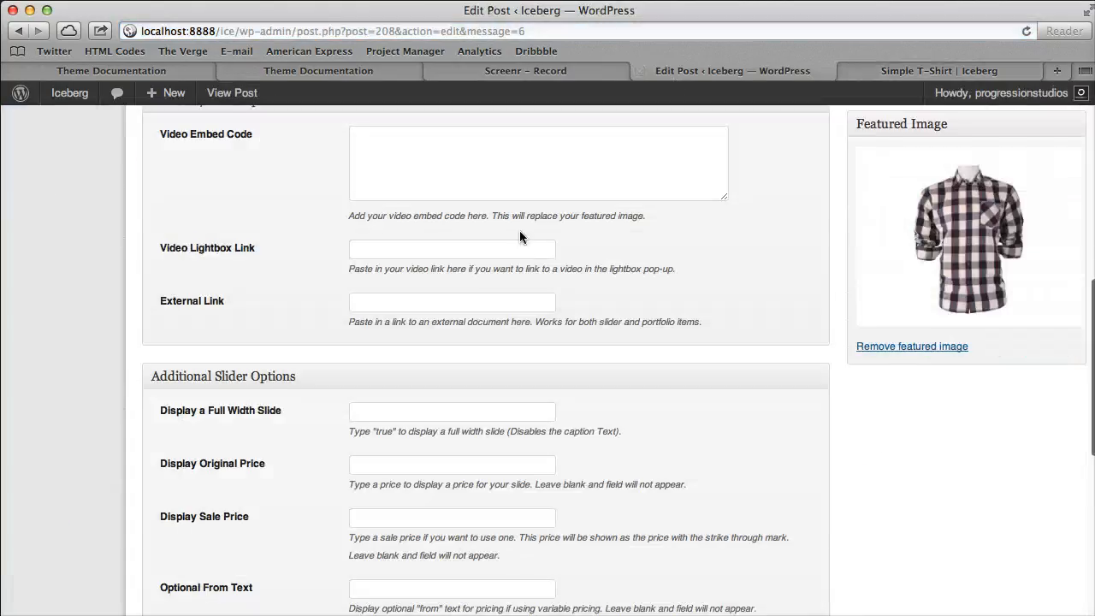
pyautogui.click(431, 302)
pyautogui.press('super+v')
# - Copy the £55.99 price from the Simple T-Shirt page into Slide 2's original price and update the post
pyautogui.scroll(4, 488, 314)
pyautogui.scroll(-6, 415, 296)
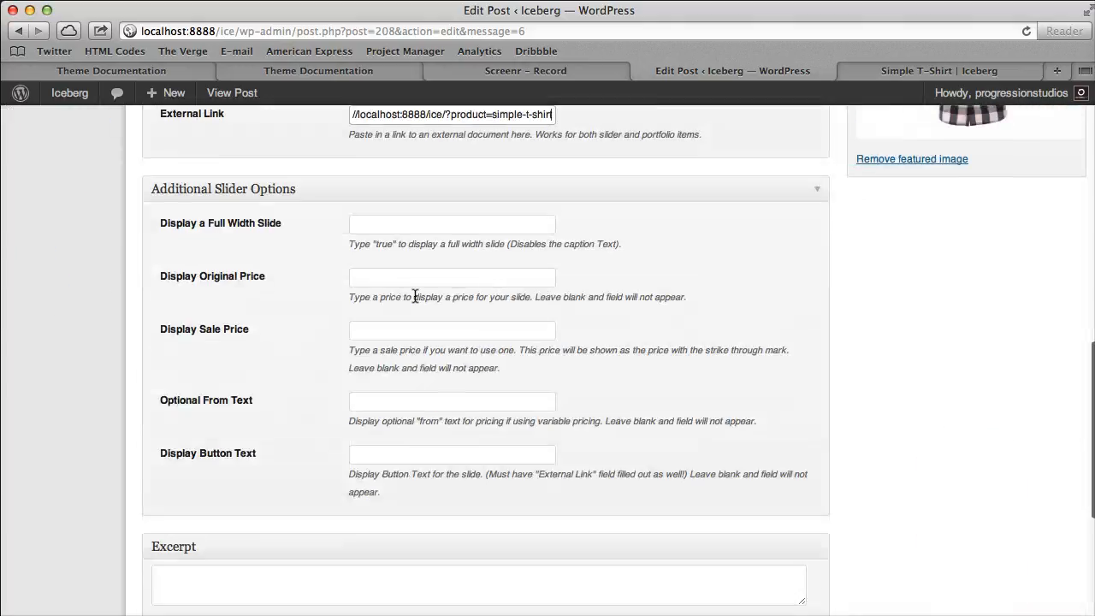
pyautogui.click(385, 330)
pyautogui.click(398, 281)
pyautogui.click(892, 75)
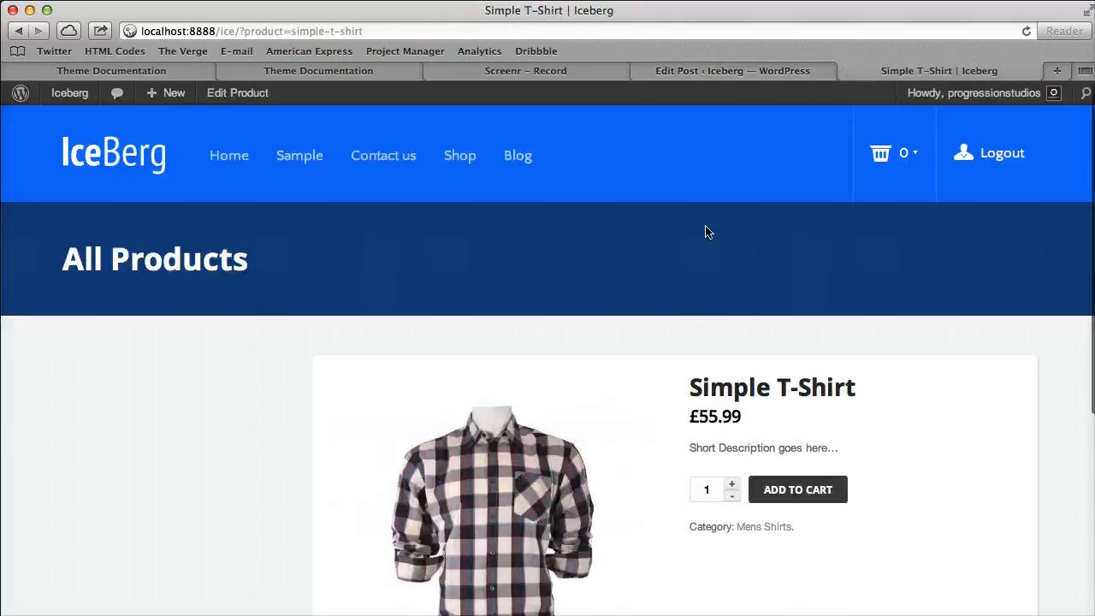
pyautogui.click(741, 73)
pyautogui.hotkey('ctrl', 'Tab')
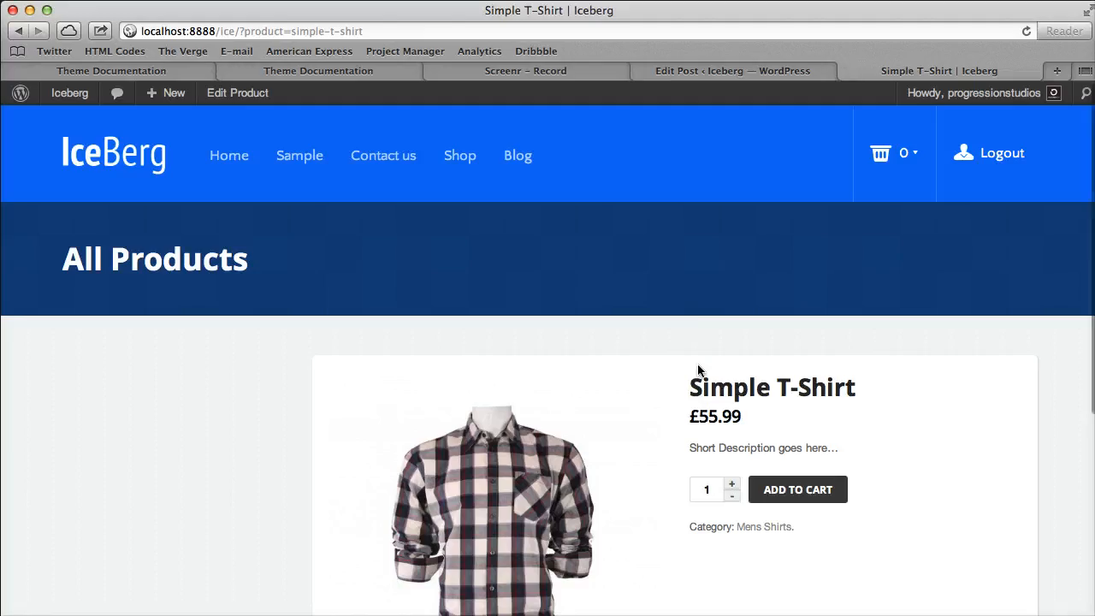
pyautogui.moveTo(690, 412); pyautogui.dragTo(742, 418)
pyautogui.click(728, 69)
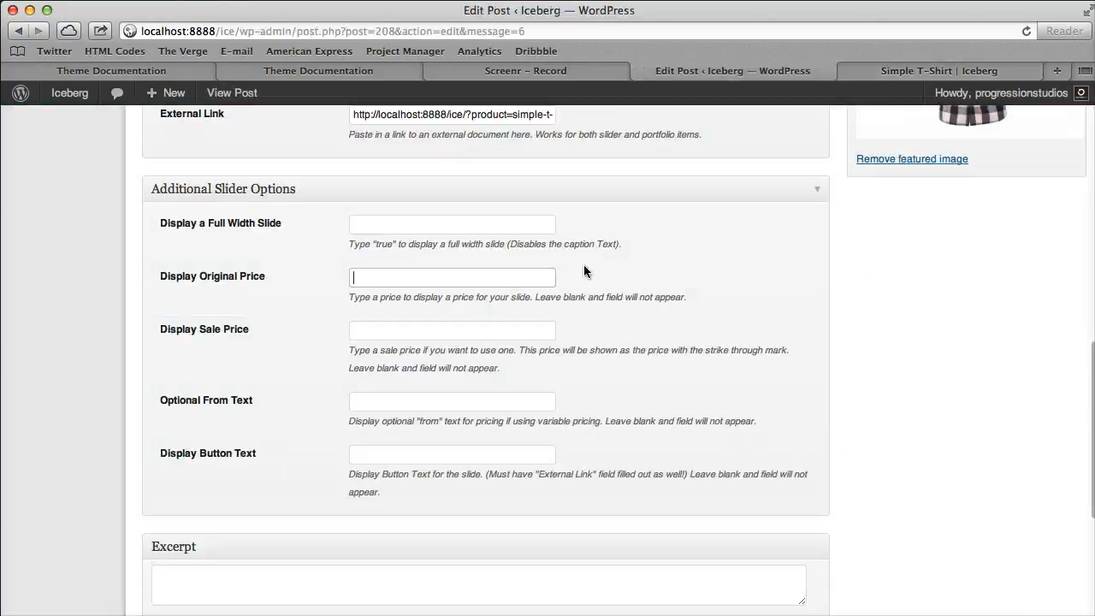
pyautogui.scroll(10, 480, 353)
pyautogui.click(1018, 367)
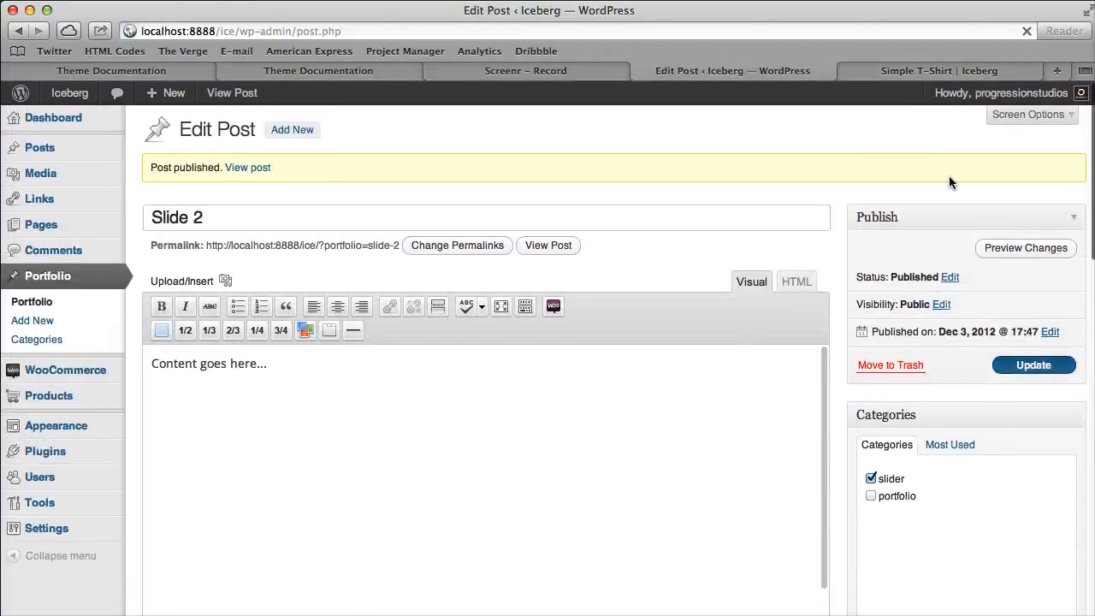
# - Browse the homepage slider, test the product link on the Slide 2 image, and return to the homepage
pyautogui.click(907, 72)
pyautogui.click(147, 171)
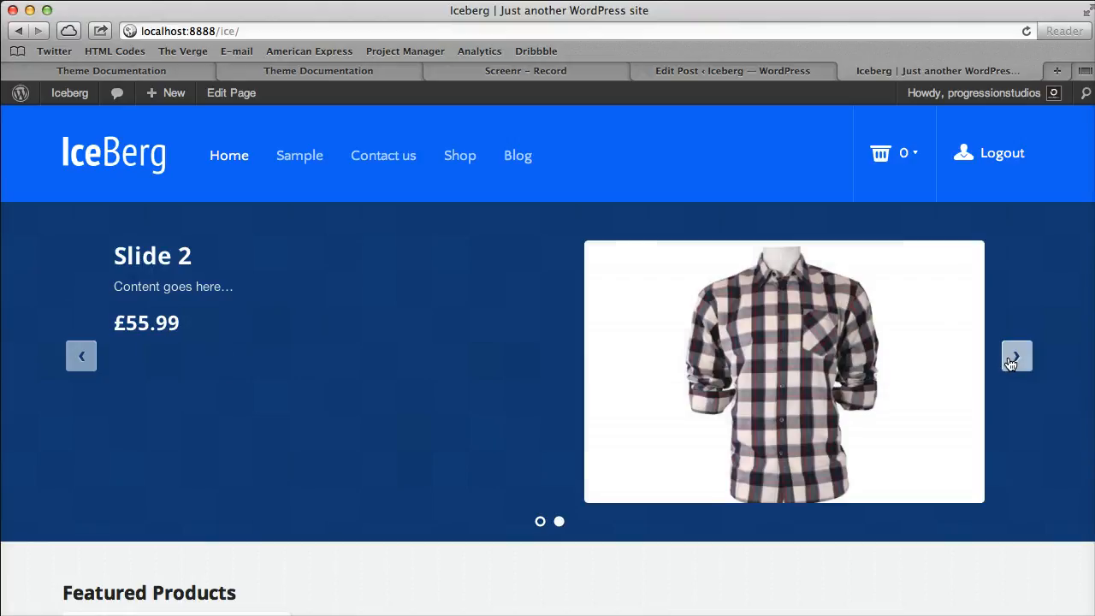
pyautogui.click(1010, 359)
pyautogui.click(81, 358)
pyautogui.click(758, 340)
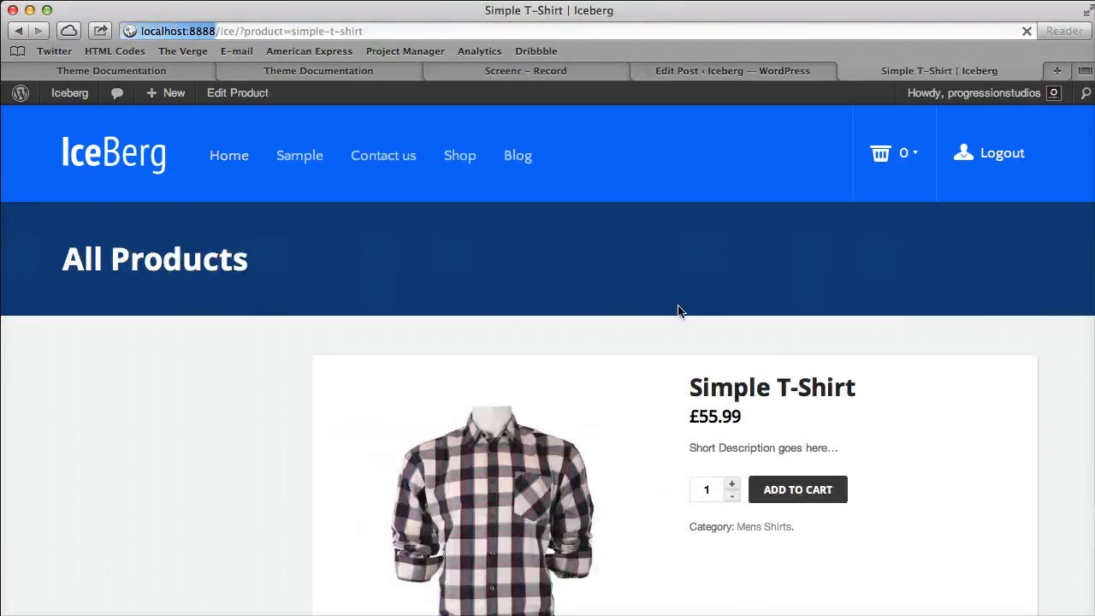
pyautogui.click(126, 149)
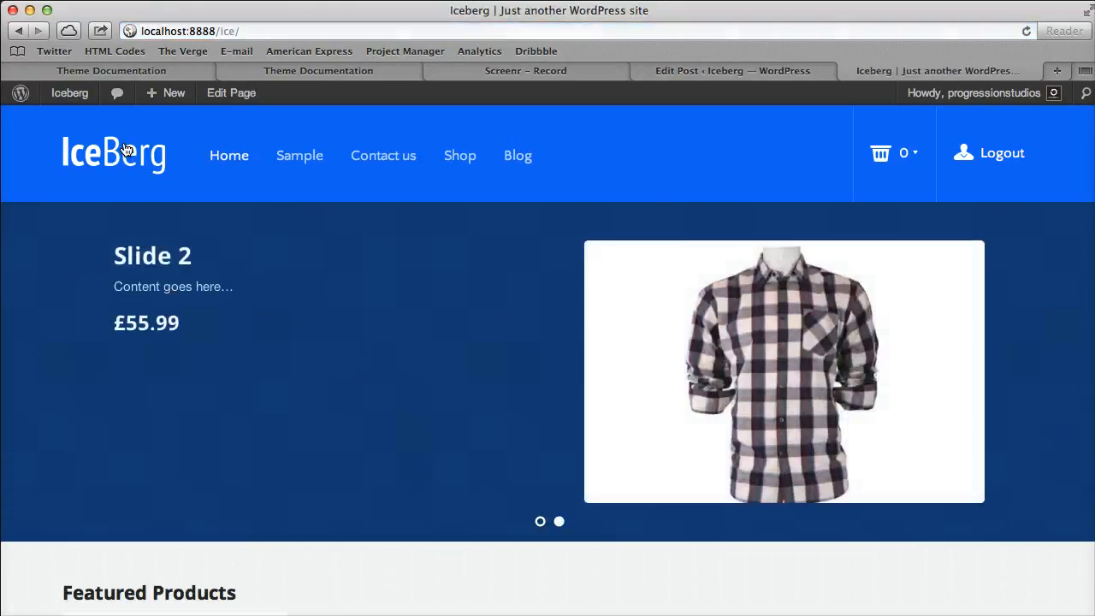
# - Examine the featured and portfolio post slider settings in the Theme Options, and return to the homepage
pyautogui.click(731, 79)
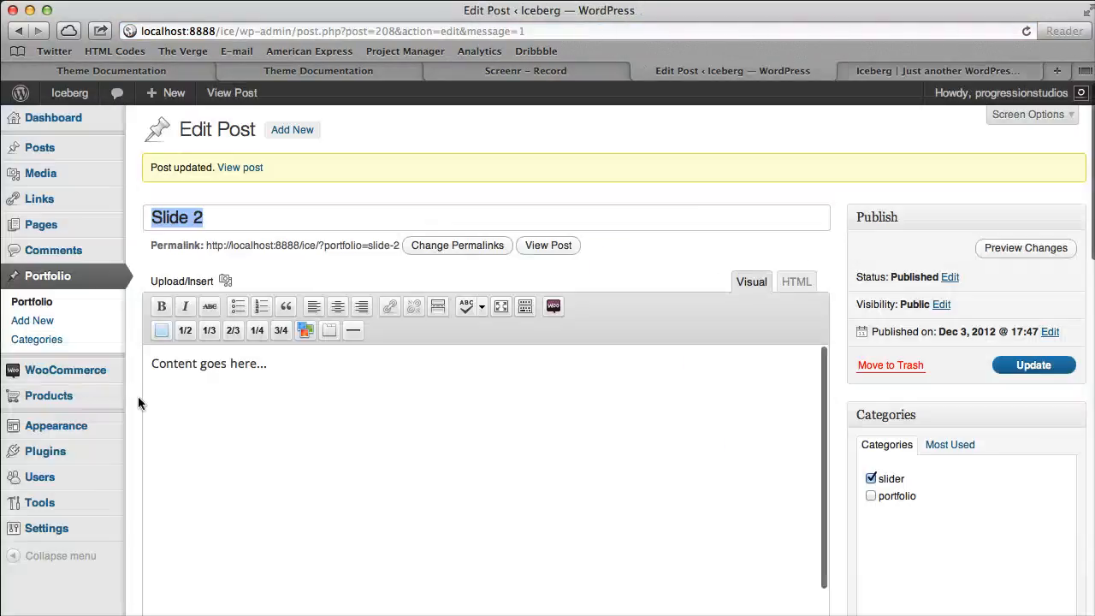
pyautogui.moveTo(99, 427)
pyautogui.click(149, 482)
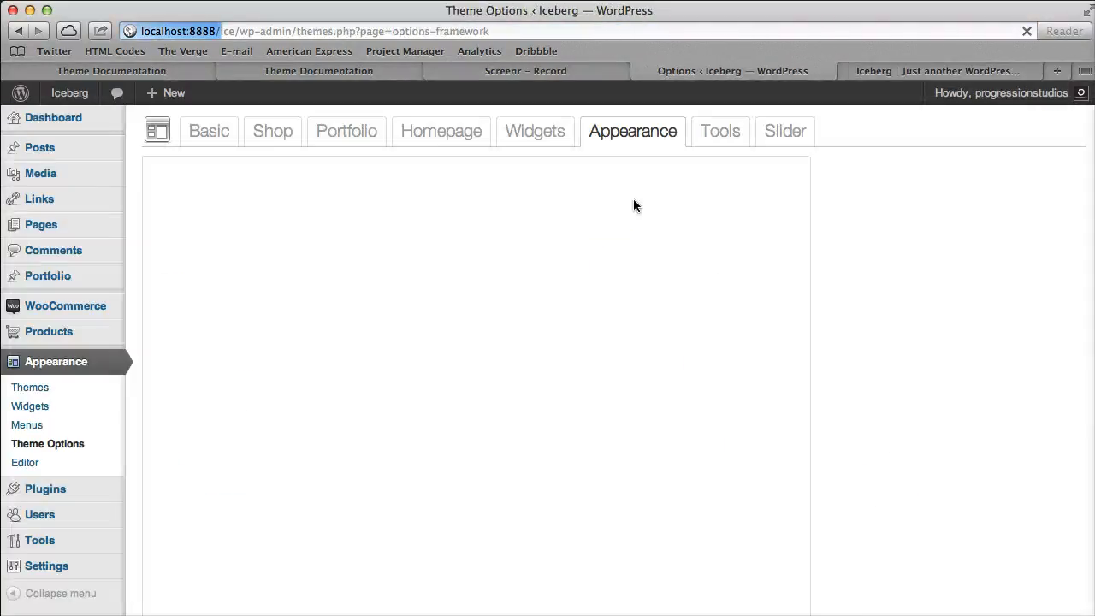
pyautogui.click(774, 137)
pyautogui.scroll(-10, 298, 346)
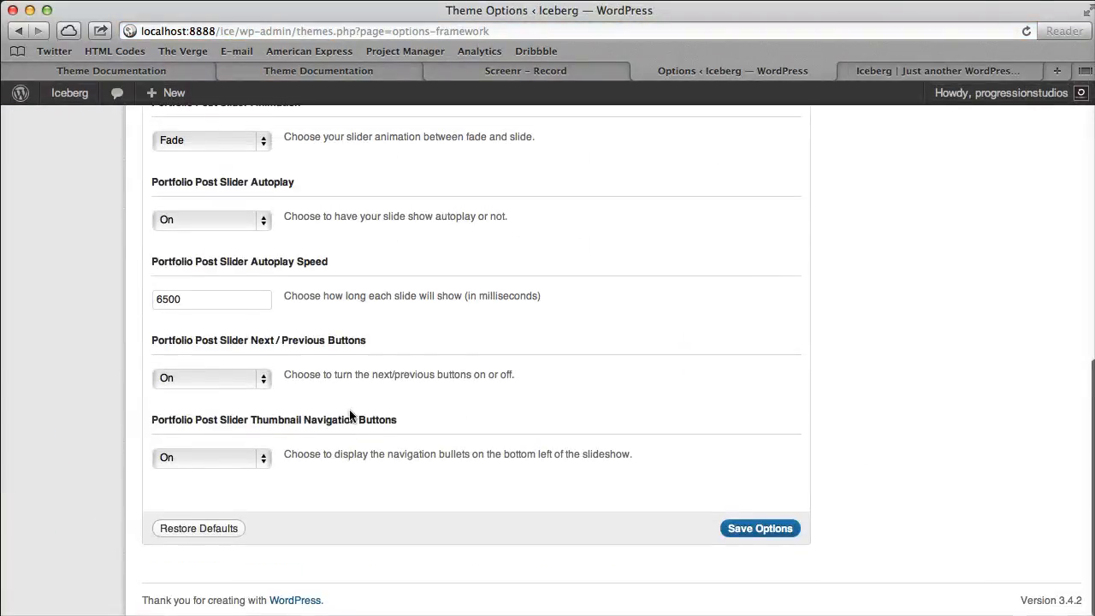
pyautogui.scroll(10, 350, 415)
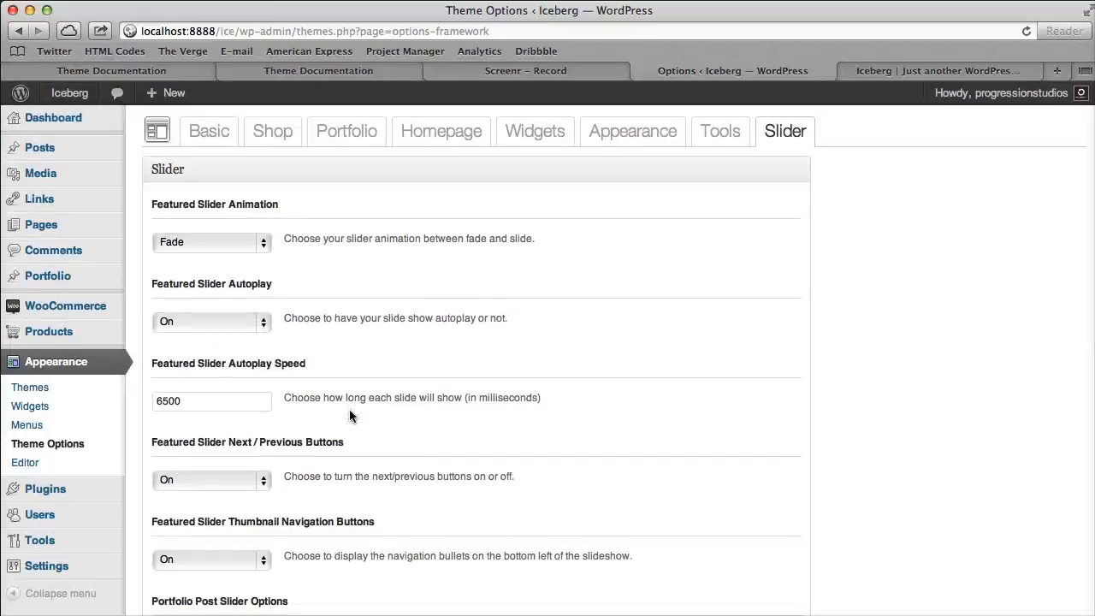
pyautogui.scroll(-10, 350, 416)
pyautogui.scroll(10, 347, 406)
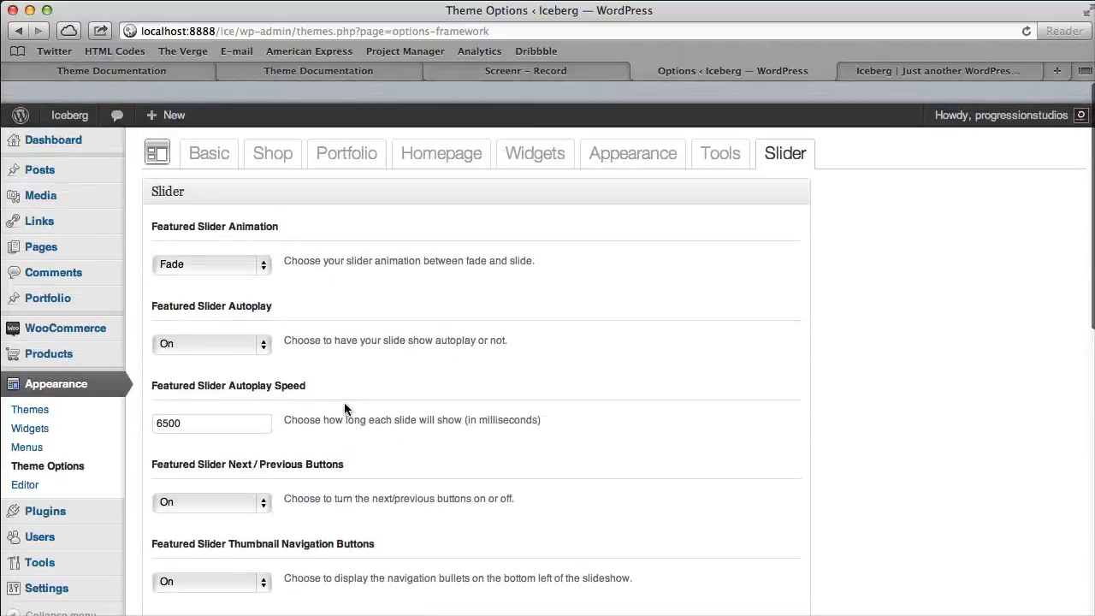
pyautogui.click(888, 75)
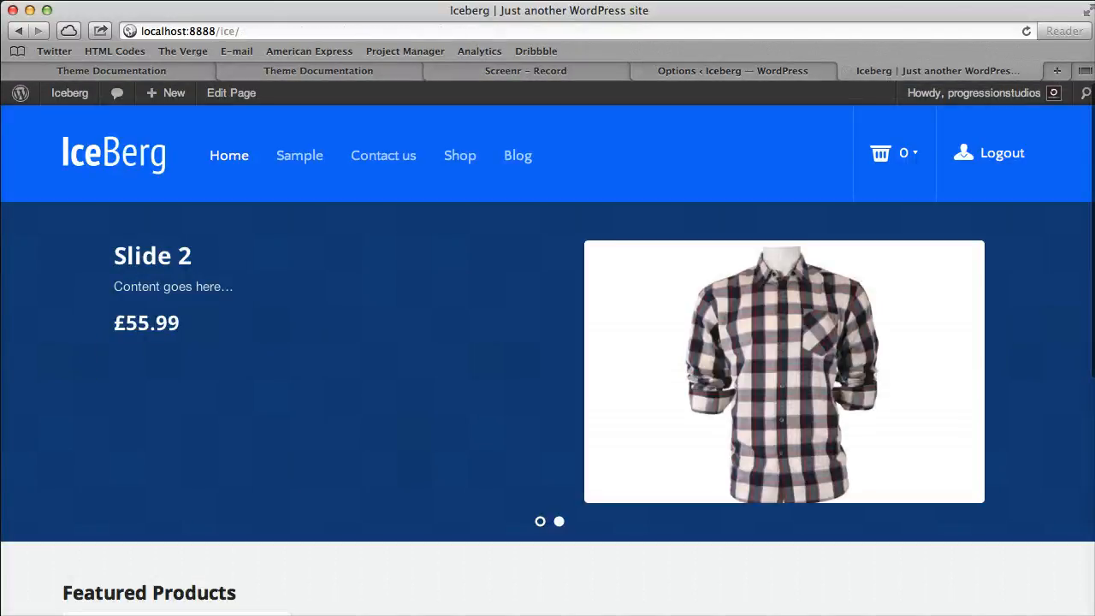